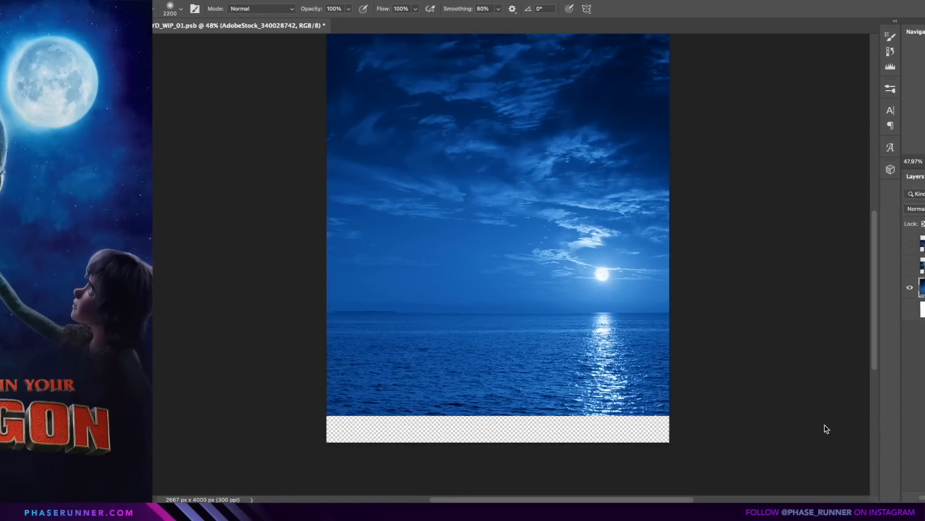
# Copy the lower strip of the sea onto its own layer and stretch it down over the transparent gap.
pyautogui.press('m')
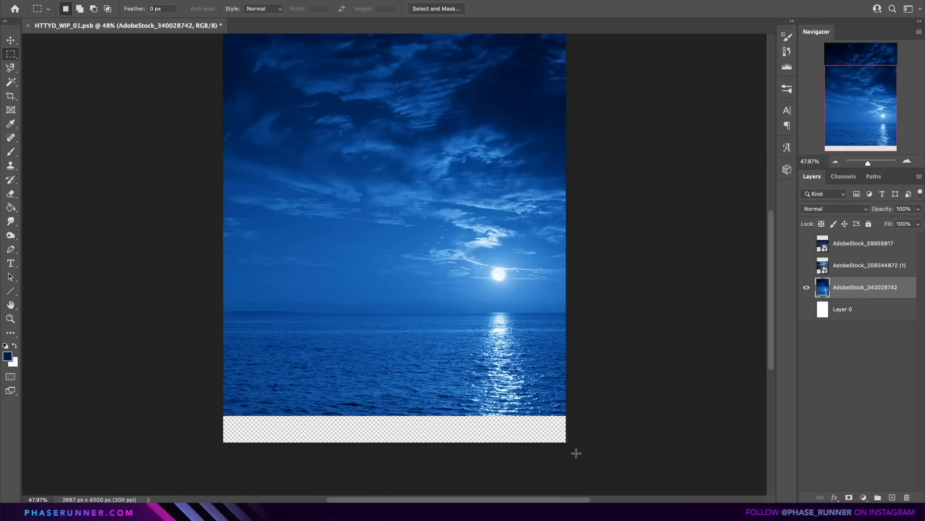
pyautogui.moveTo(801, 452); pyautogui.dragTo(400, 339)
pyautogui.hotkey('ctrl', 'j')
pyautogui.hotkey('ctrl', 't')
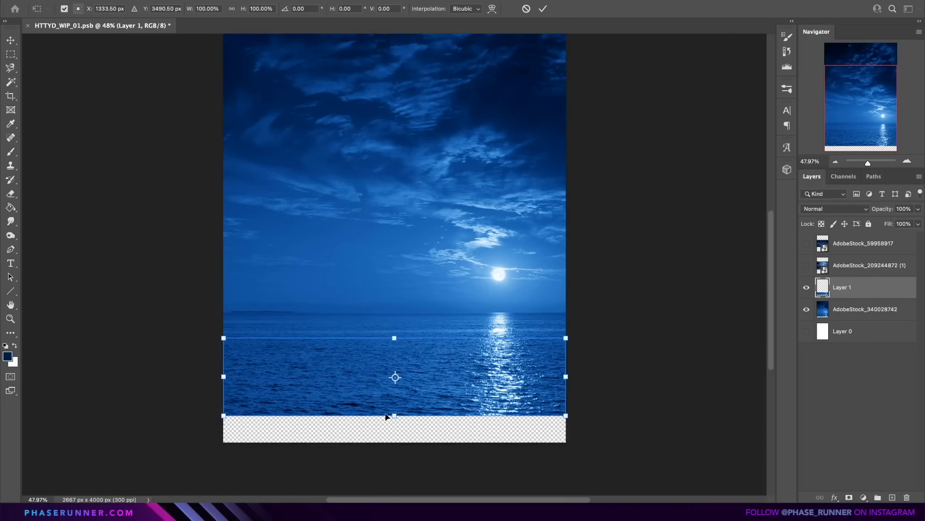
pyautogui.moveTo(394, 416); pyautogui.dragTo(395, 443)
pyautogui.press('Return')
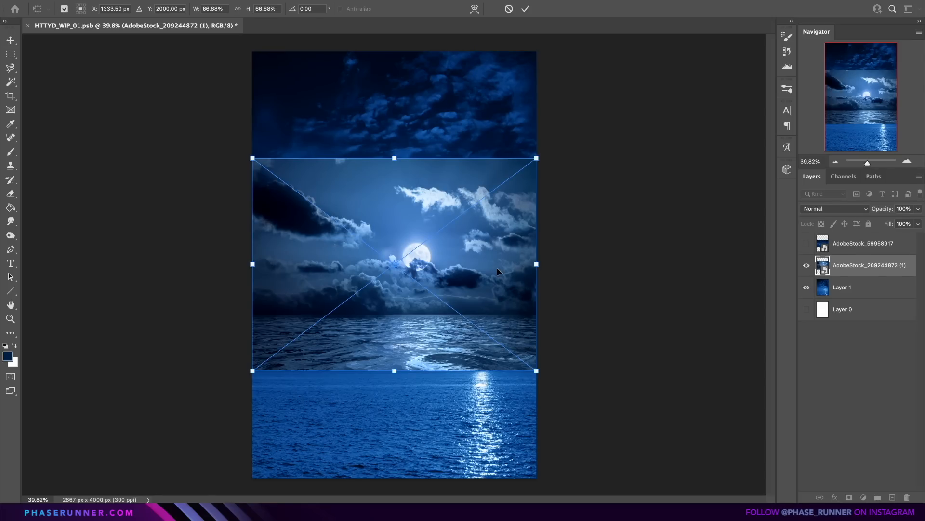
# Place the moonlit cloud image over the upper canvas and mask its lower edge with a soft brush into the sky behind.
pyautogui.moveTo(498, 270); pyautogui.dragTo(495, 165)
pyautogui.moveTo(586, 292); pyautogui.dragTo(598, 302)
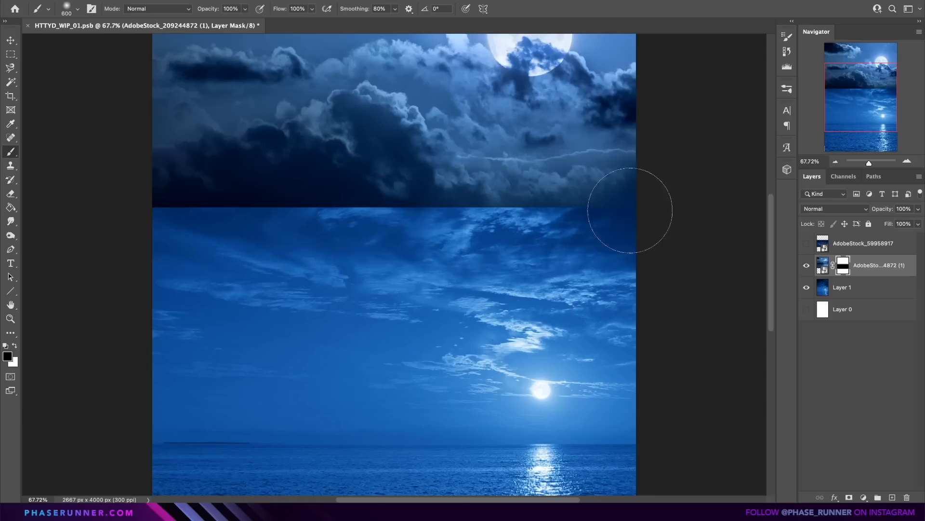
pyautogui.moveTo(630, 206); pyautogui.dragTo(450, 239)
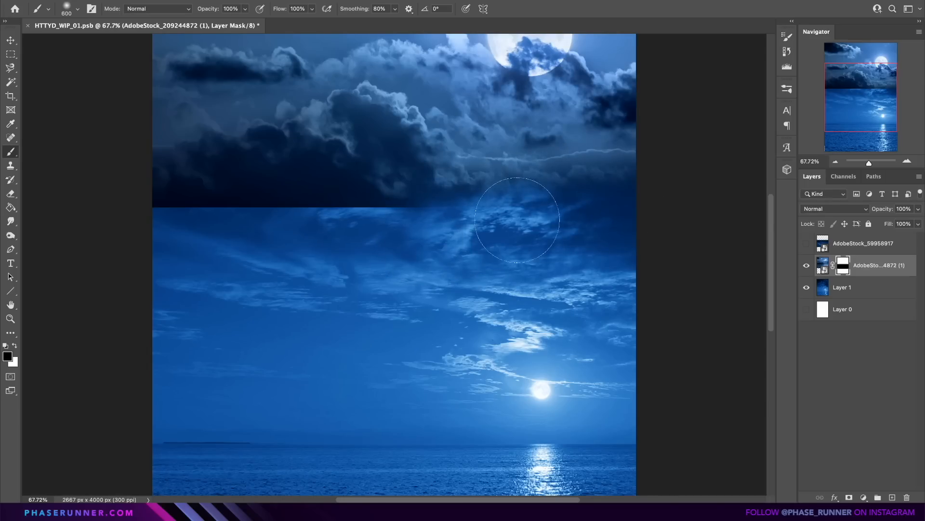
pyautogui.moveTo(541, 205)
pyautogui.mouseDown()
pyautogui.moveTo(415, 208)
pyautogui.moveTo(138, 241)
pyautogui.mouseUp()
pyautogui.press(']')
pyautogui.press(']')
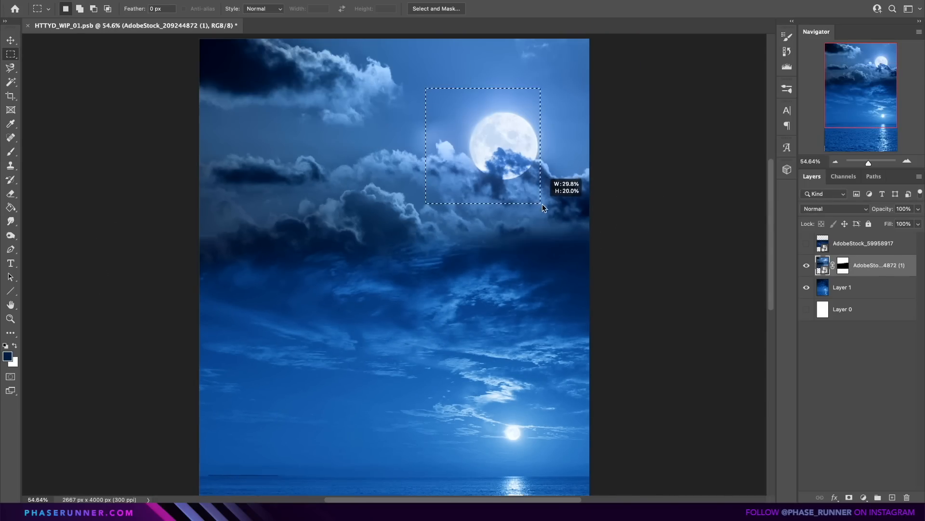
# Copy the moon area onto its own layer, enlarge it and shift it slightly to the left.
pyautogui.moveTo(557, 190); pyautogui.dragTo(574, 227)
pyautogui.hotkey('ctrl', 'j')
pyautogui.hotkey('ctrl', 't')
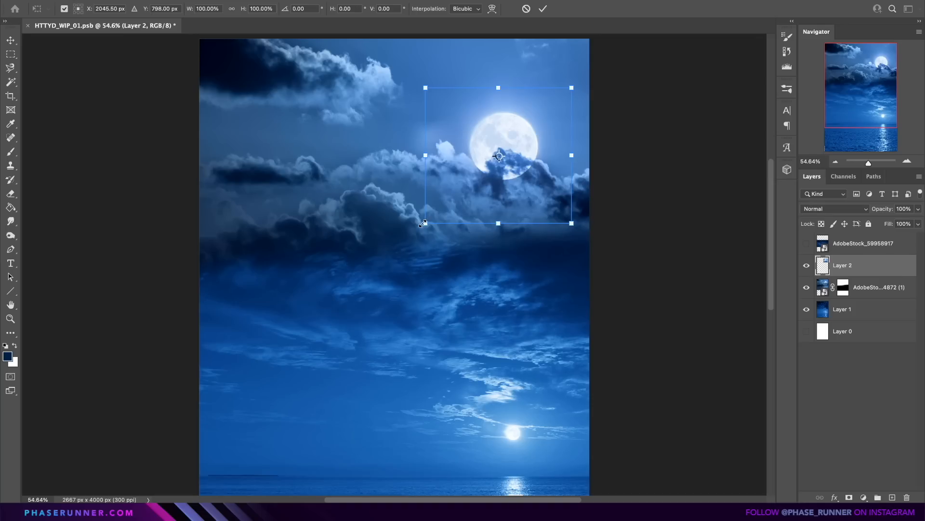
pyautogui.moveTo(425, 223); pyautogui.dragTo(406, 240)
pyautogui.moveTo(470, 220); pyautogui.dragTo(456, 218)
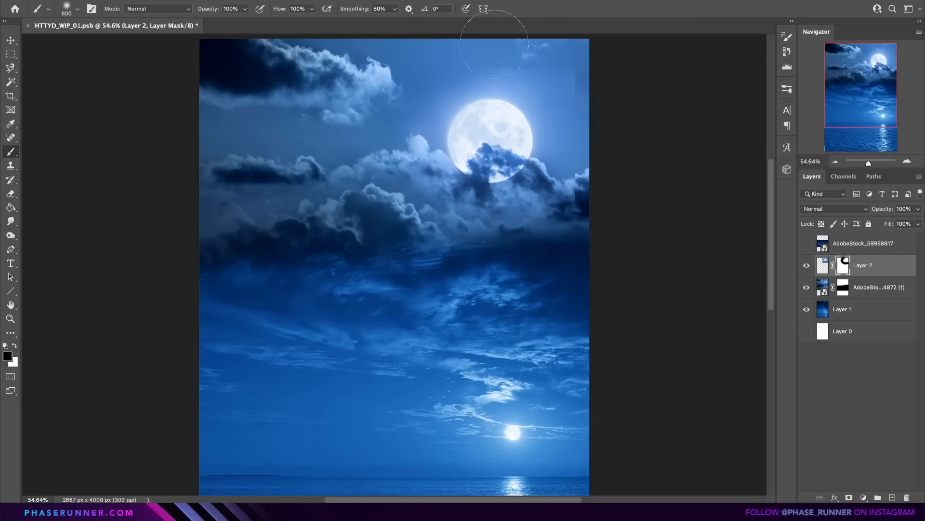
# Show the AdobeStock_59958917 starry sky layer, rotate it 90° and scale it to cover the whole canvas.
pyautogui.click(846, 244)
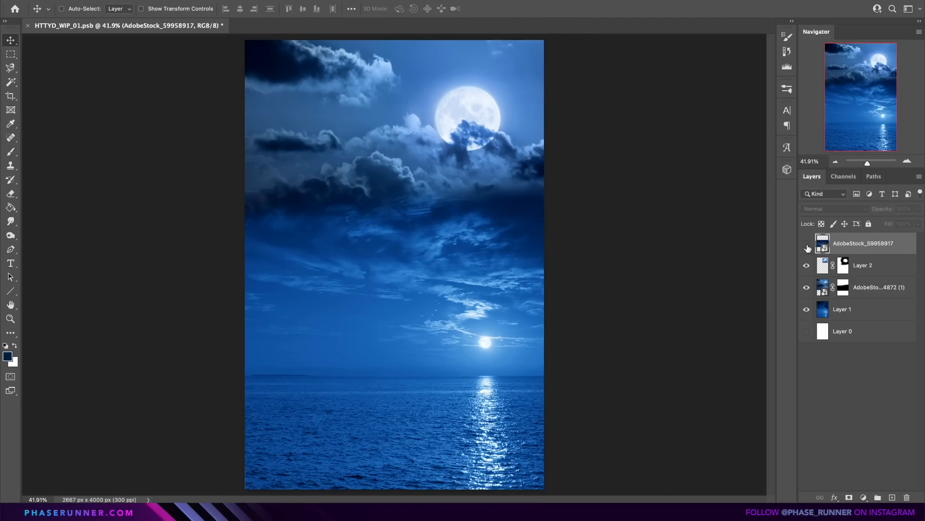
pyautogui.click(808, 246)
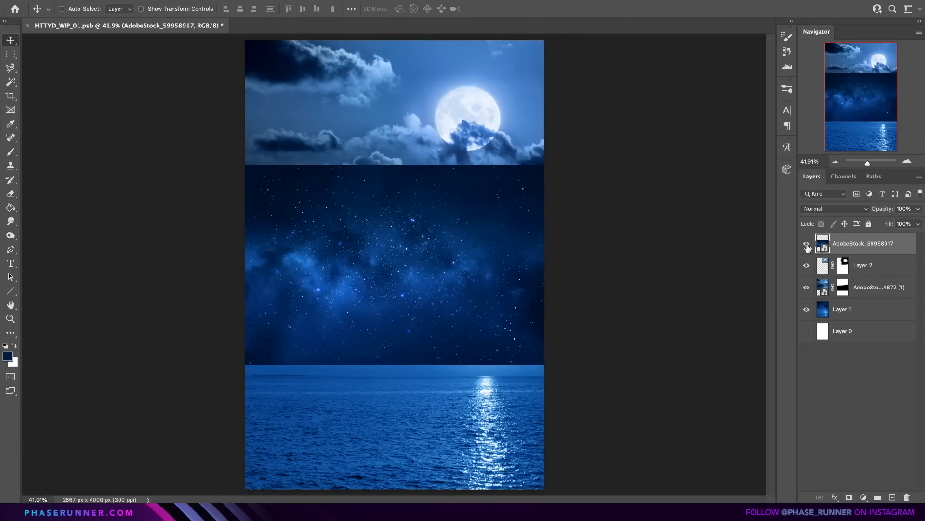
pyautogui.moveTo(522, 210); pyautogui.dragTo(464, 394)
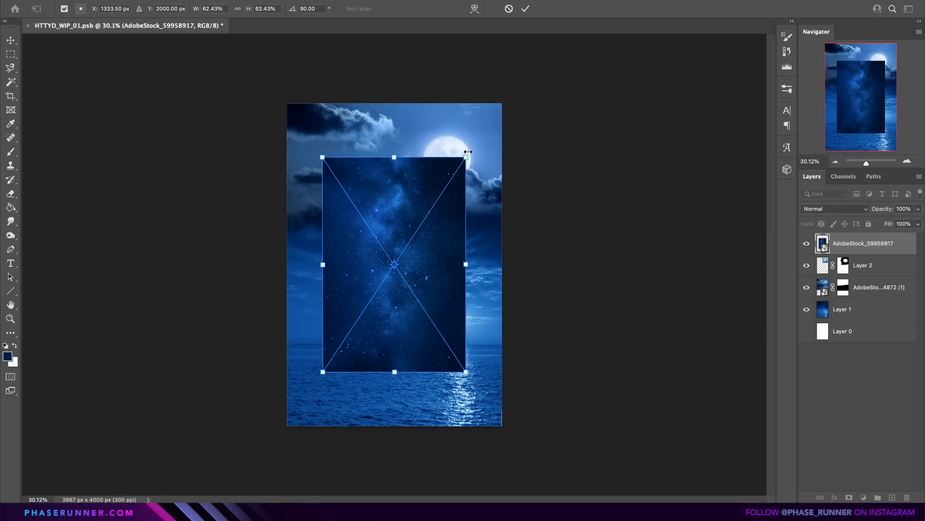
pyautogui.moveTo(468, 151); pyautogui.dragTo(503, 100)
# Set the starry sky layer's blend mode to Color Dodge.
pyautogui.click(833, 210)
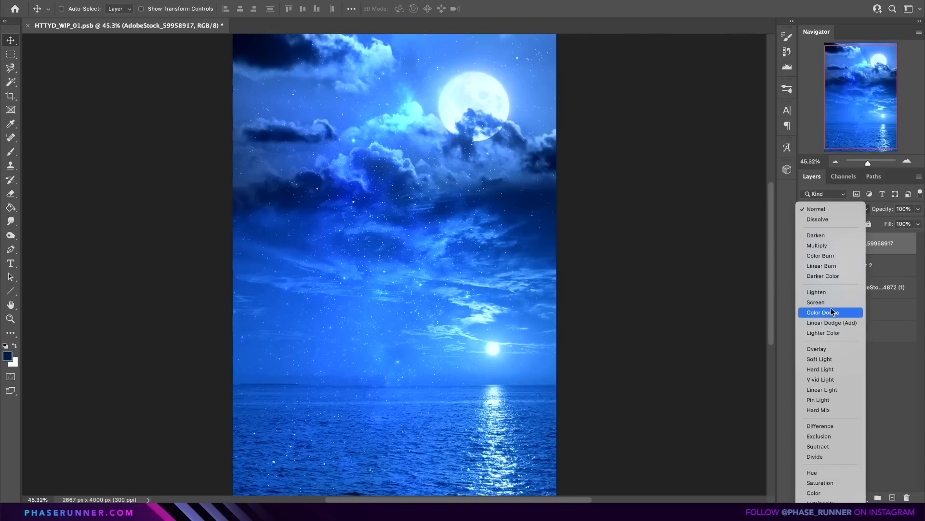
pyautogui.click(823, 312)
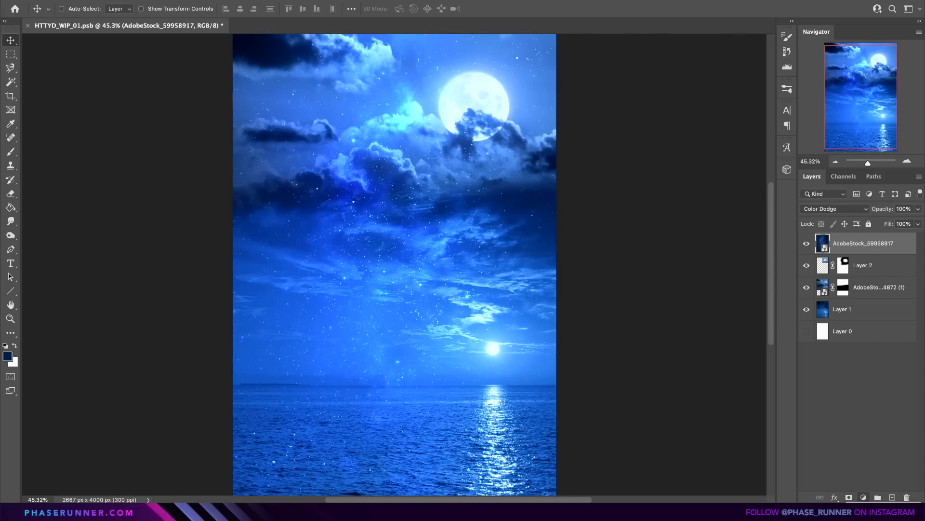
# Darken the starry sky layer with a clipped Brightness/Contrast adjustment and paint on its mask to remove unwanted stars.
pyautogui.click(863, 497)
pyautogui.click(861, 448)
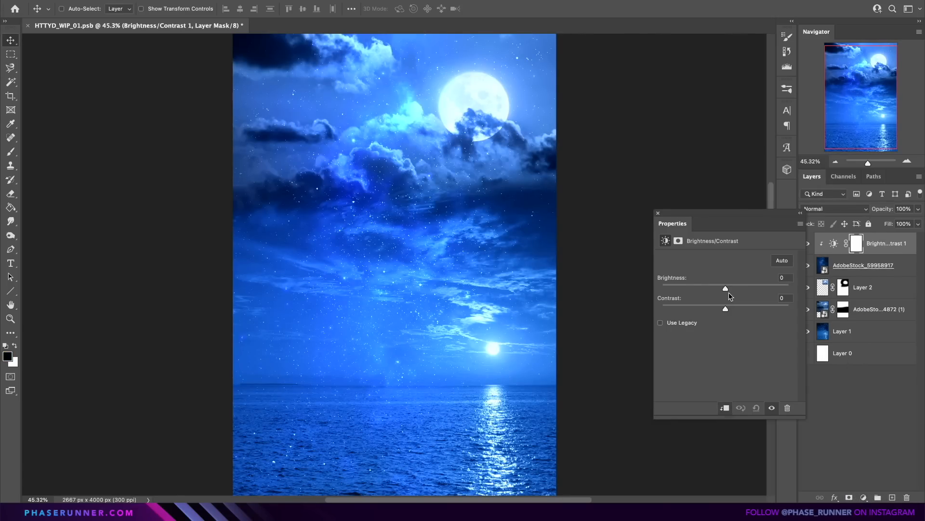
pyautogui.moveTo(726, 285); pyautogui.dragTo(679, 288)
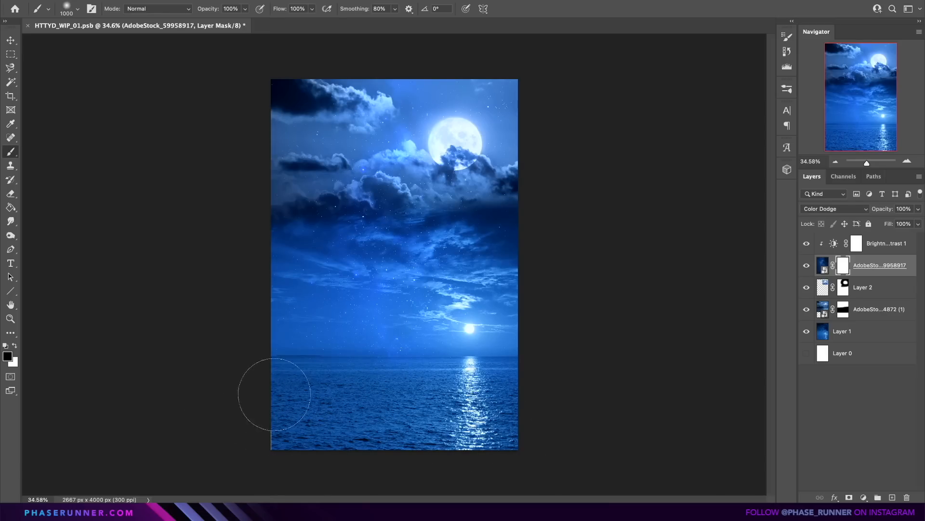
pyautogui.moveTo(429, 240); pyautogui.dragTo(300, 231)
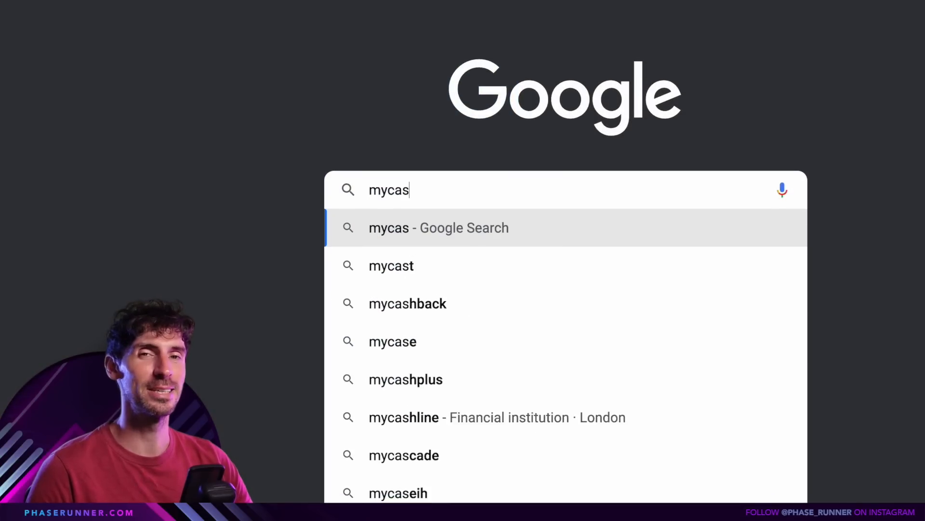
# Find myCast.io through a Google search in the browser and examine the How to Train Your Dragon fan casting roles.
pyautogui.write('tio')
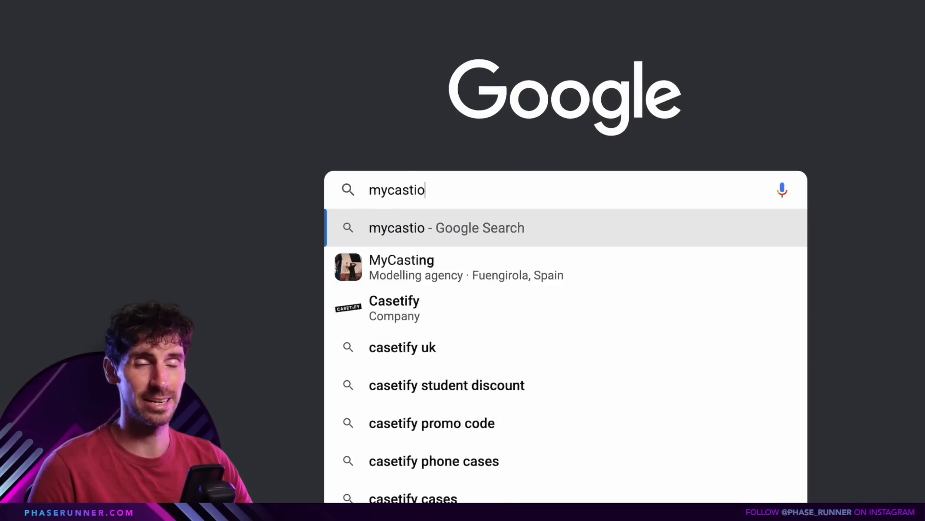
pyautogui.press('Return')
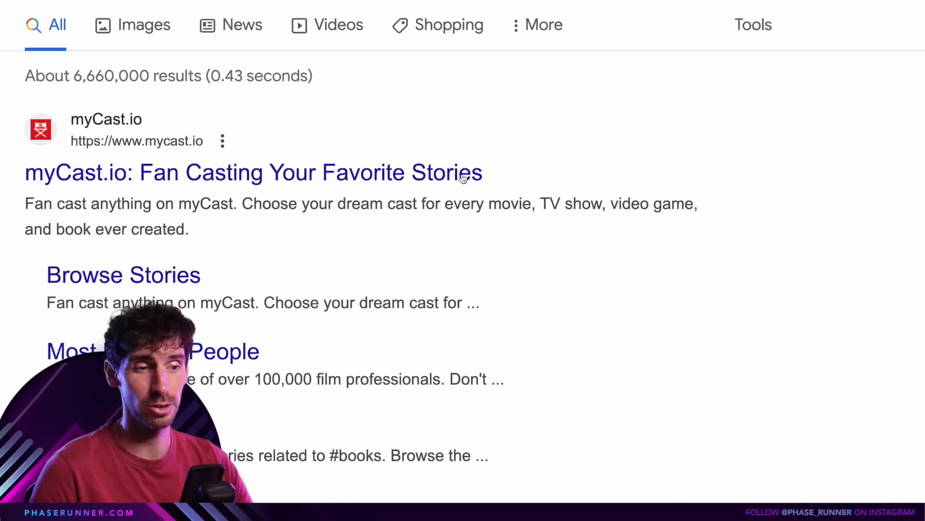
pyautogui.click(424, 169)
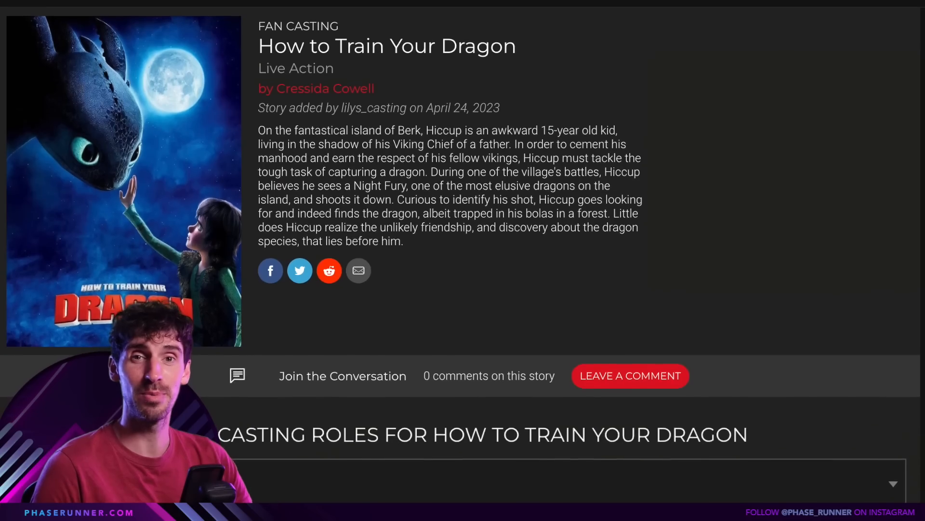
pyautogui.scroll(-3, 461, 251)
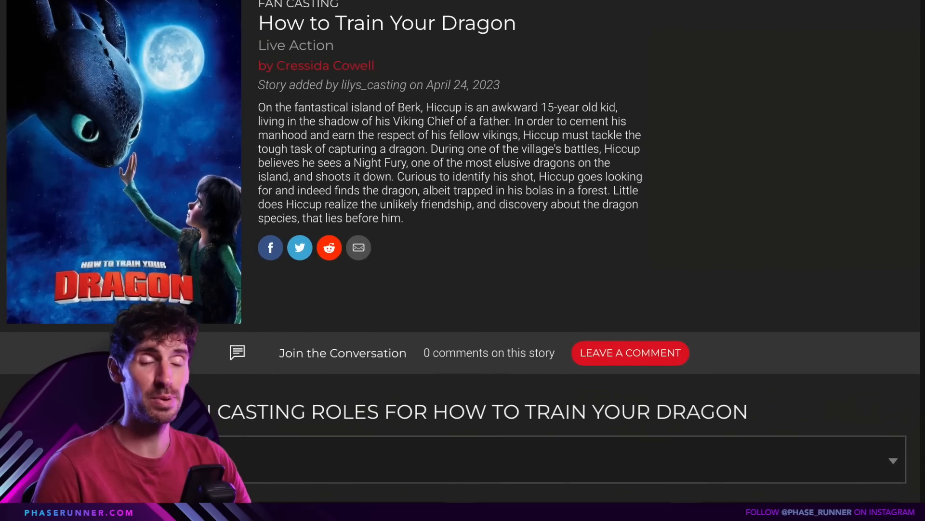
pyautogui.scroll(-2, 460, 251)
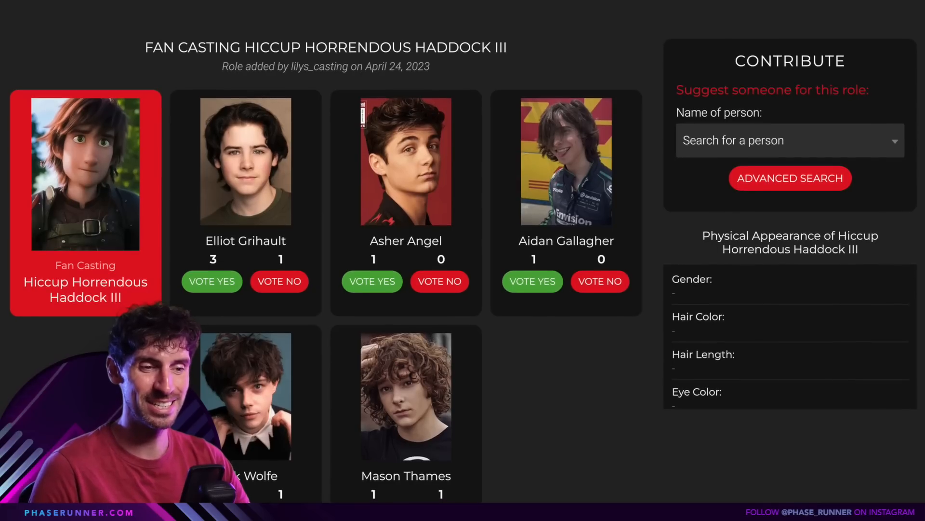
pyautogui.scroll(-1, 461, 250)
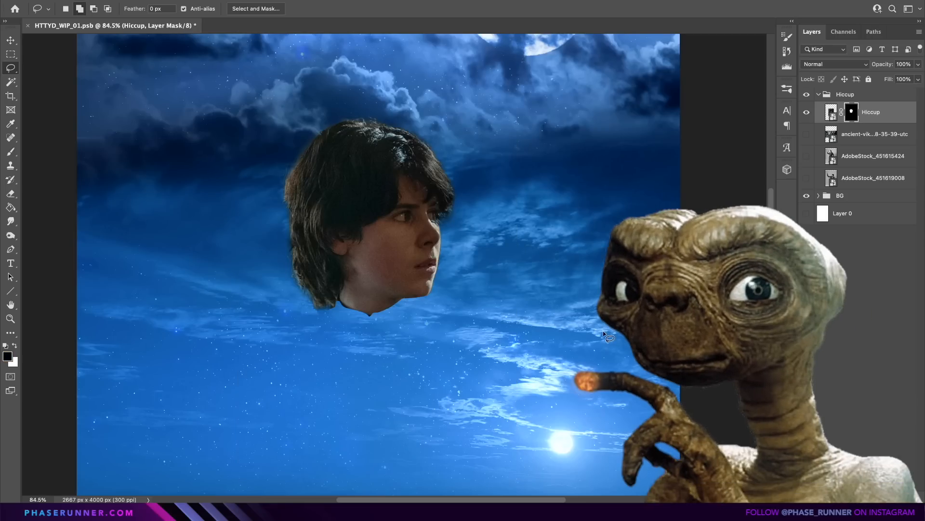
# Flip the Hiccup head layer horizontally in Photoshop so that the face looks left.
pyautogui.hotkey('ctrl', 't')
pyautogui.rightClick(371, 208)
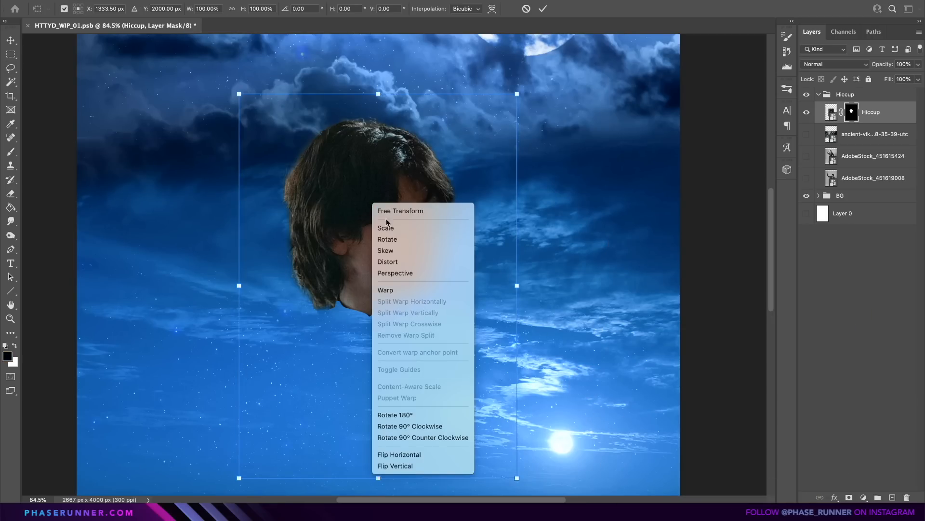
pyautogui.click(428, 454)
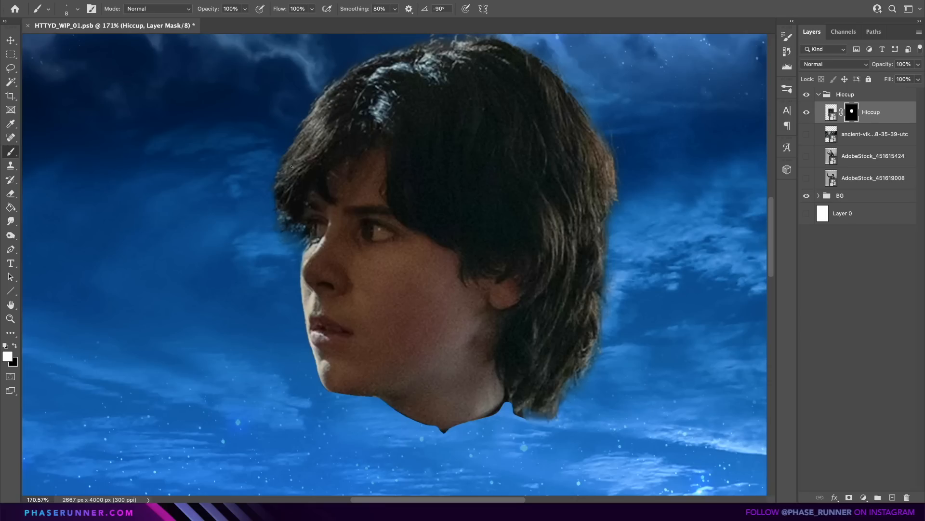
# Move the Hiccup head to the canvas's right edge and rotate it so the face tilts upward.
pyautogui.scroll(5, 373, 142)
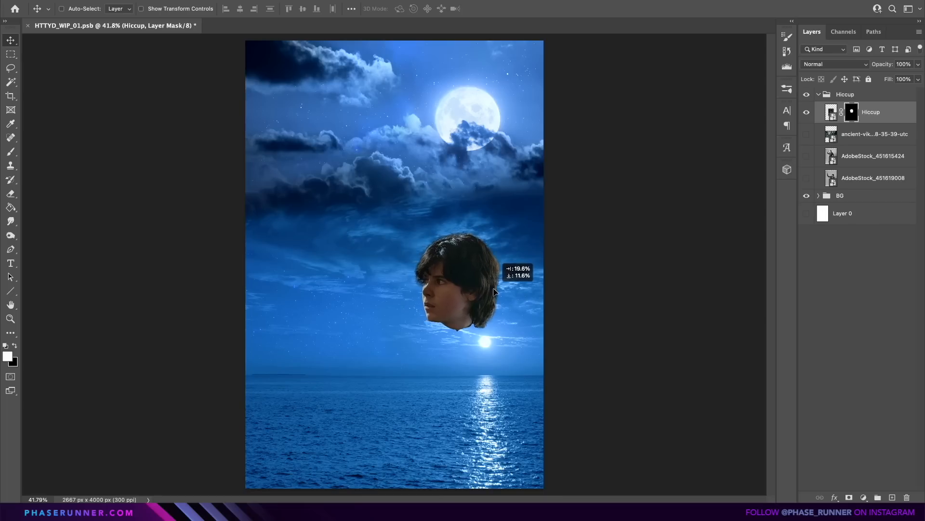
pyautogui.moveTo(498, 290); pyautogui.dragTo(535, 295)
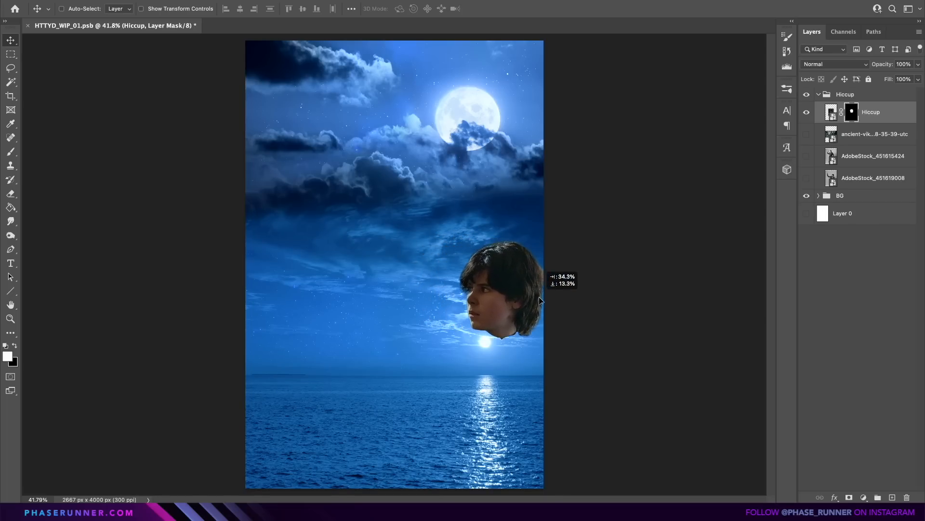
pyautogui.hotkey('ctrl', 't')
pyautogui.moveTo(596, 282); pyautogui.dragTo(620, 322)
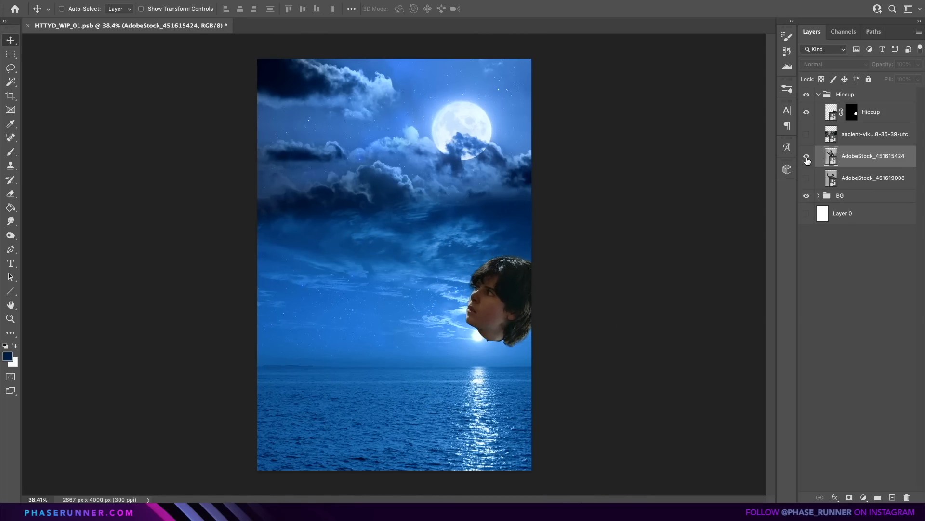
# Show the AdobeStock_451615424 layer and cut out the standing man onto his own layer with Select Subject.
pyautogui.click(807, 158)
pyautogui.press('w')
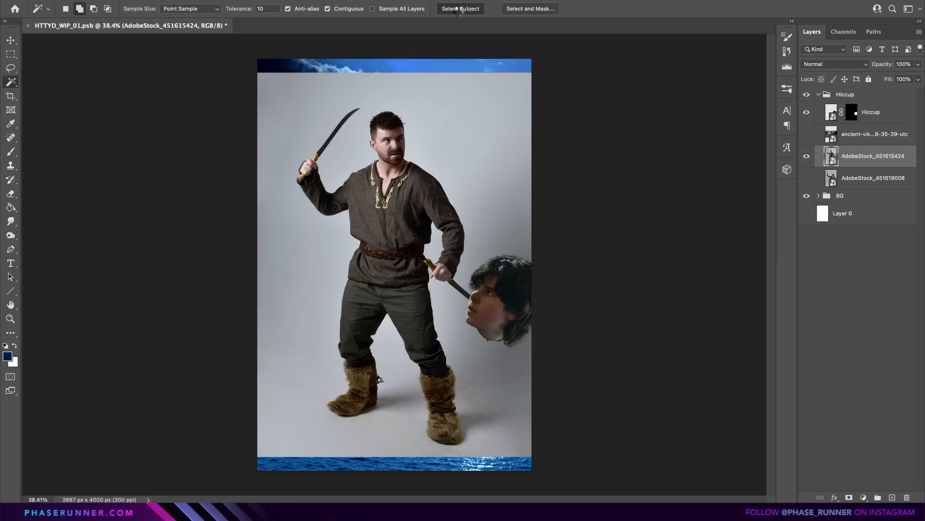
pyautogui.click(456, 8)
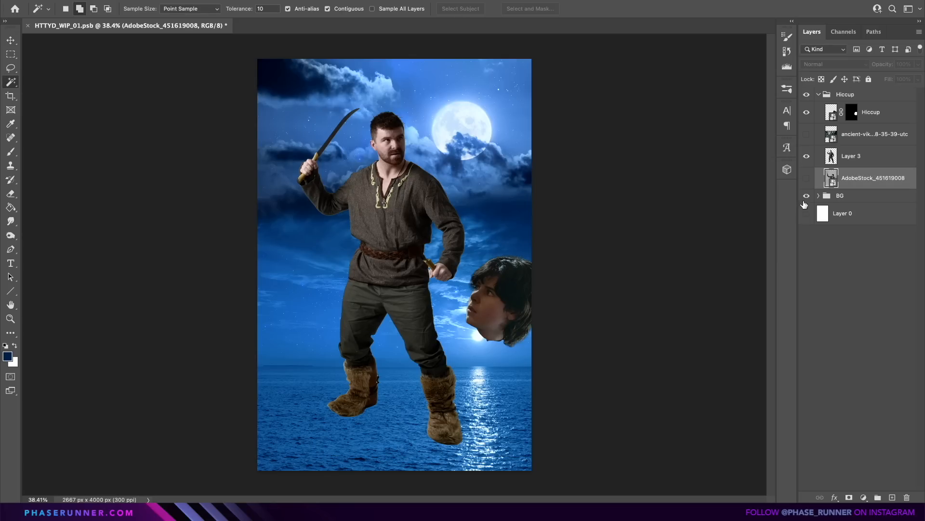
# Hide the standing man, cut out the kneeling man from AdobeStock_451619008 onto a new layer and delete the source layer.
pyautogui.click(807, 156)
pyautogui.click(807, 178)
pyautogui.rightClick(866, 194)
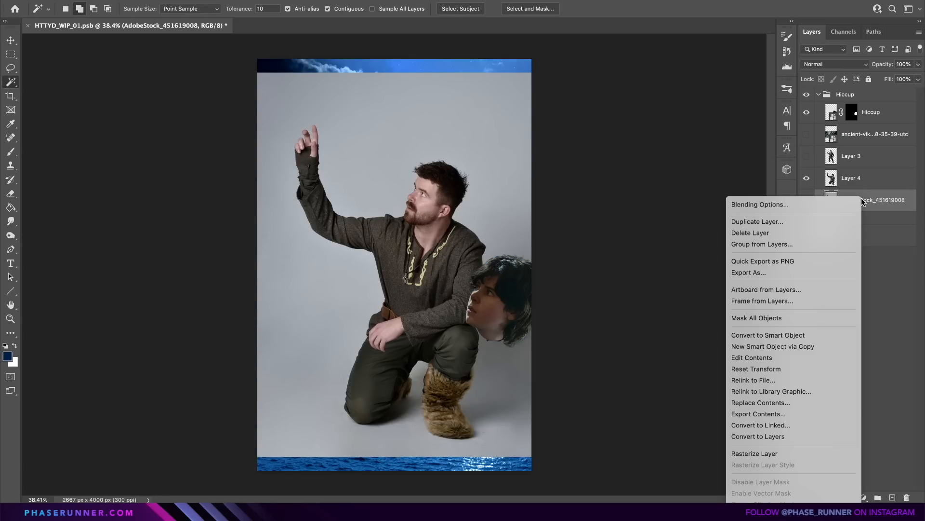
pyautogui.click(802, 234)
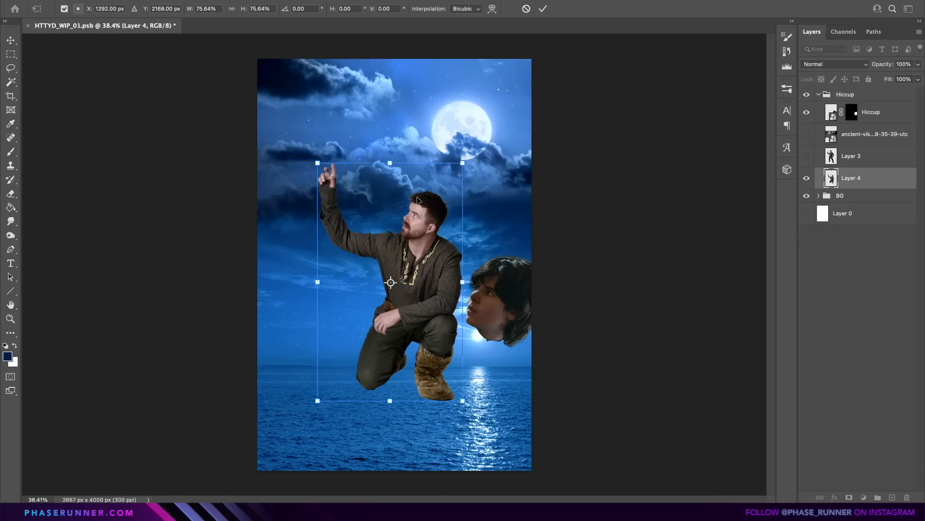
# Move and scale the kneeling man's body so it sits beneath the Hiccup head in the lower right of the poster.
pyautogui.moveTo(416, 196); pyautogui.dragTo(492, 294)
pyautogui.moveTo(478, 297); pyautogui.dragTo(476, 296)
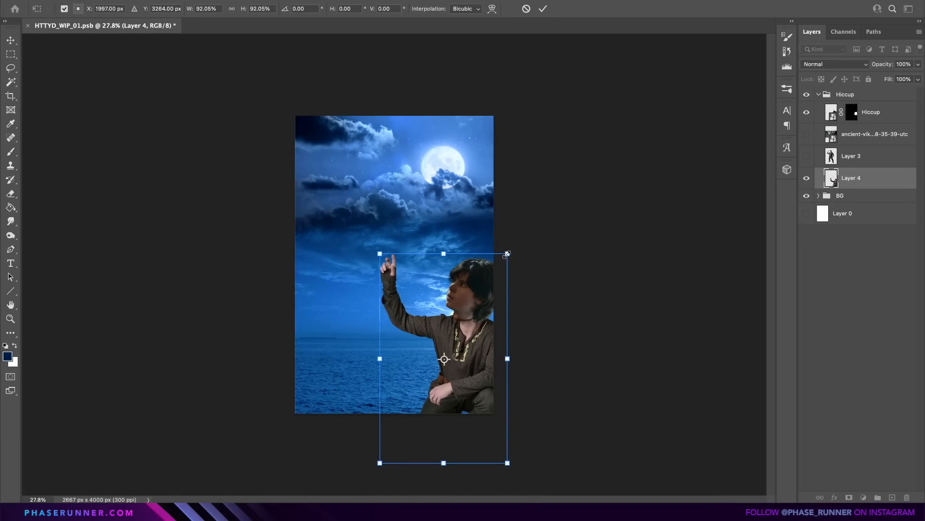
pyautogui.moveTo(507, 253); pyautogui.dragTo(513, 245)
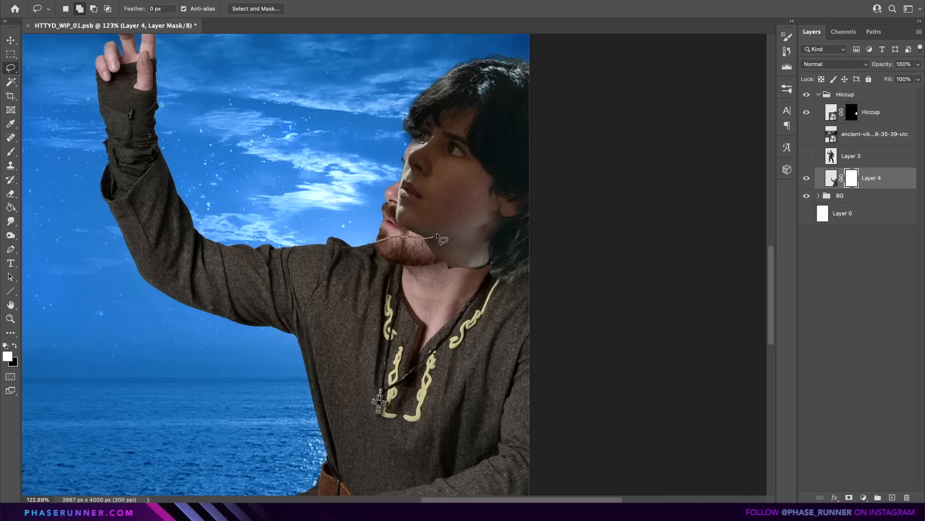
# Outline the original man's visible face beside the Hiccup head and hide it on the Layer 4 mask.
pyautogui.moveTo(429, 177); pyautogui.dragTo(345, 168)
pyautogui.hscroll(2, 339, 178)
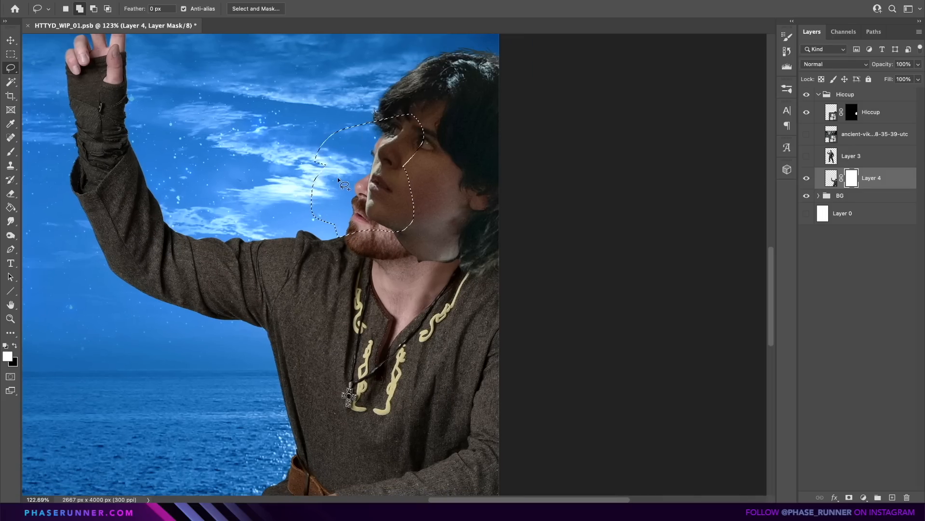
pyautogui.press('BackSpace')
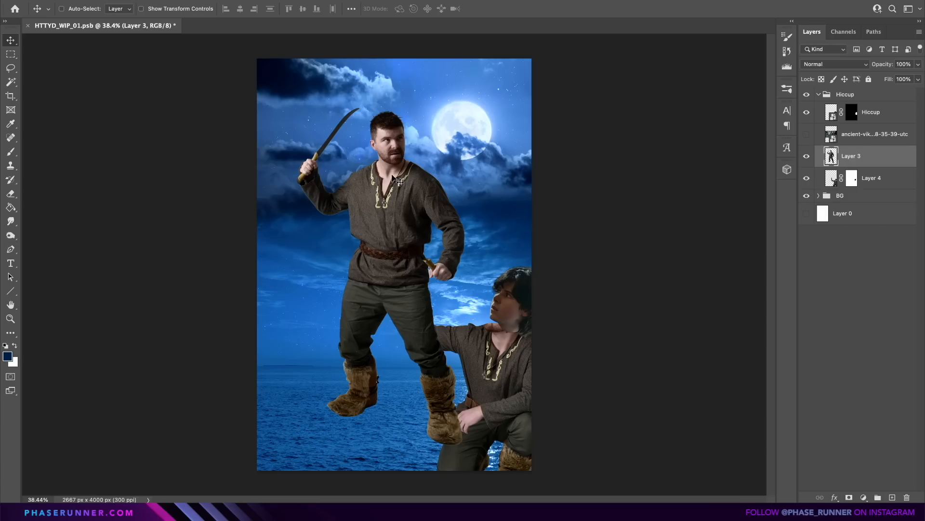
# Place the standing man over the kneeling body, tilted 5.20° and scaled to 99.46%, so the torsos line up.
pyautogui.moveTo(308, 110); pyautogui.dragTo(523, 342)
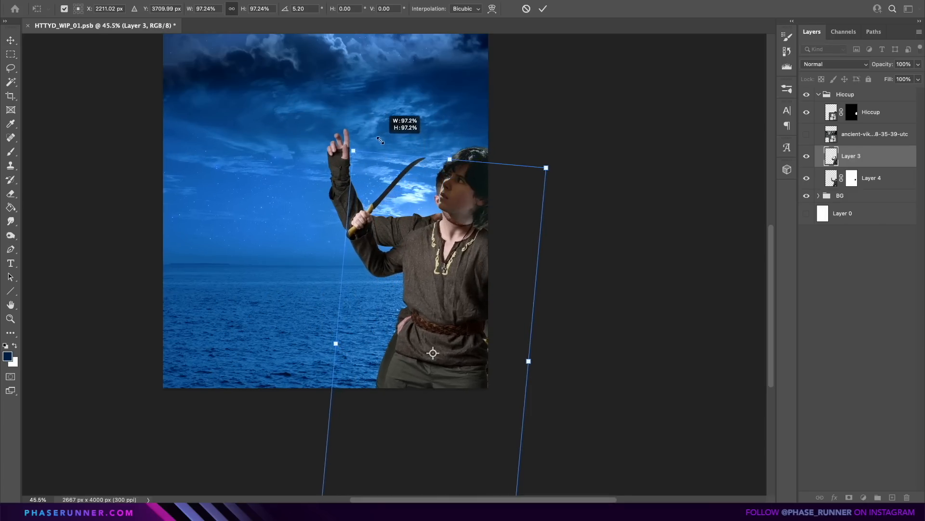
pyautogui.moveTo(381, 141); pyautogui.dragTo(379, 130)
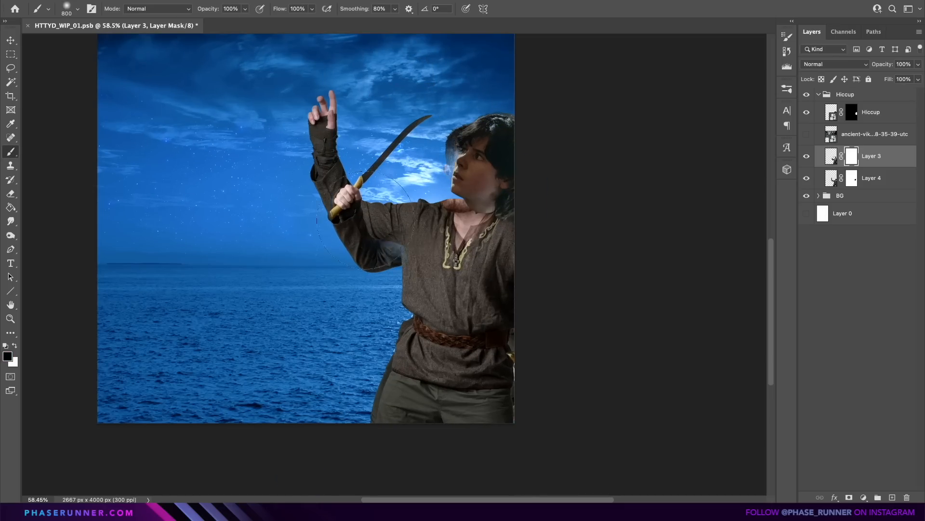
# Mask out the standing man's head and knife-holding arm on Layer 3, keeping the raised arm underneath in view.
pyautogui.moveTo(385, 226); pyautogui.dragTo(356, 173)
pyautogui.moveTo(399, 141); pyautogui.dragTo(431, 109)
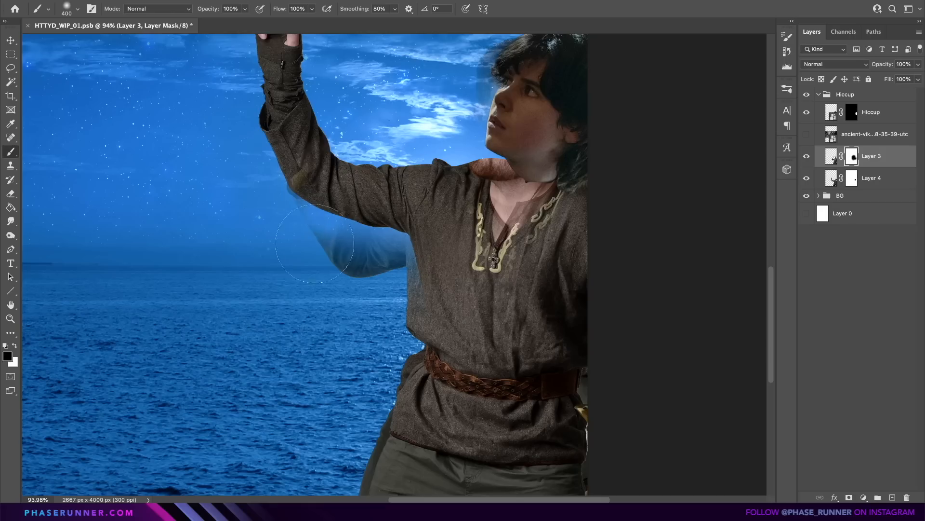
pyautogui.moveTo(337, 255); pyautogui.dragTo(352, 247)
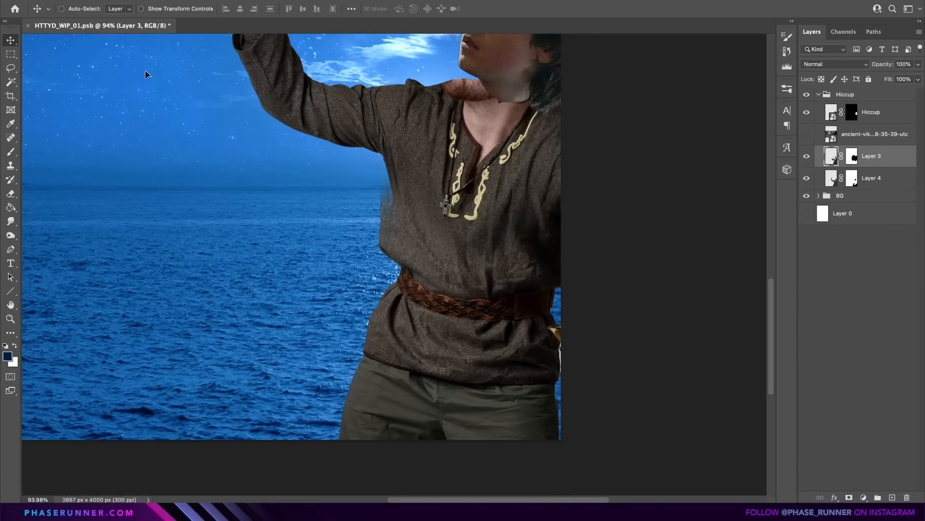
# Cut out the fleece panels from the ancient-viking photo and warp the first panel over the near side of Hiccup's torso.
pyautogui.moveTo(144, 72); pyautogui.dragTo(157, 74)
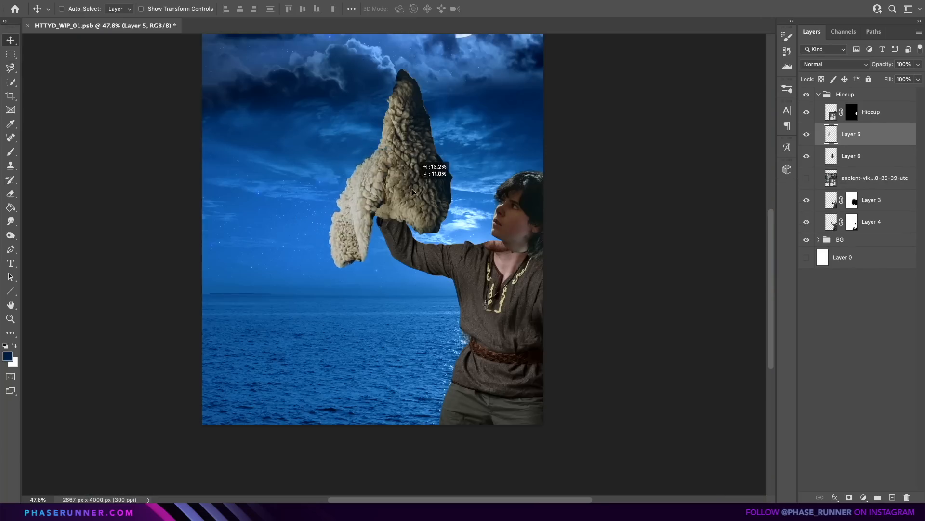
pyautogui.moveTo(429, 166); pyautogui.dragTo(532, 251)
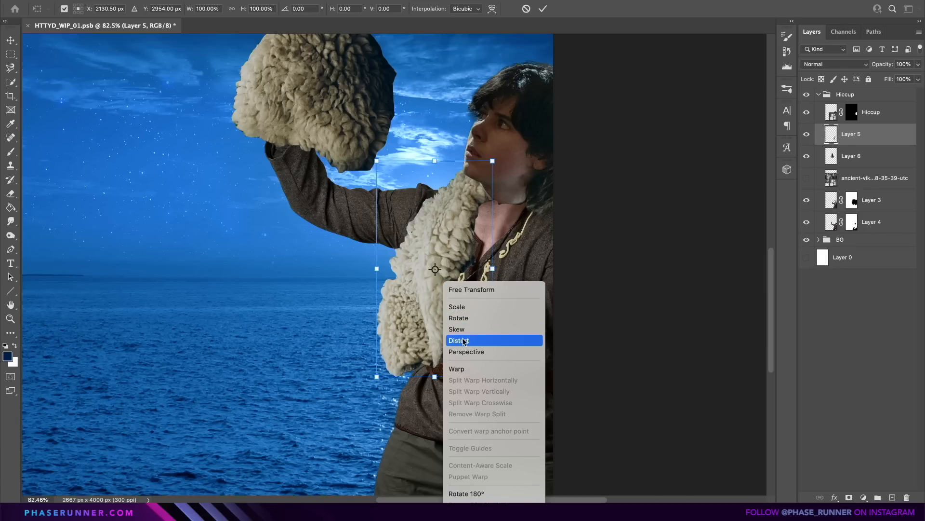
pyautogui.click(461, 369)
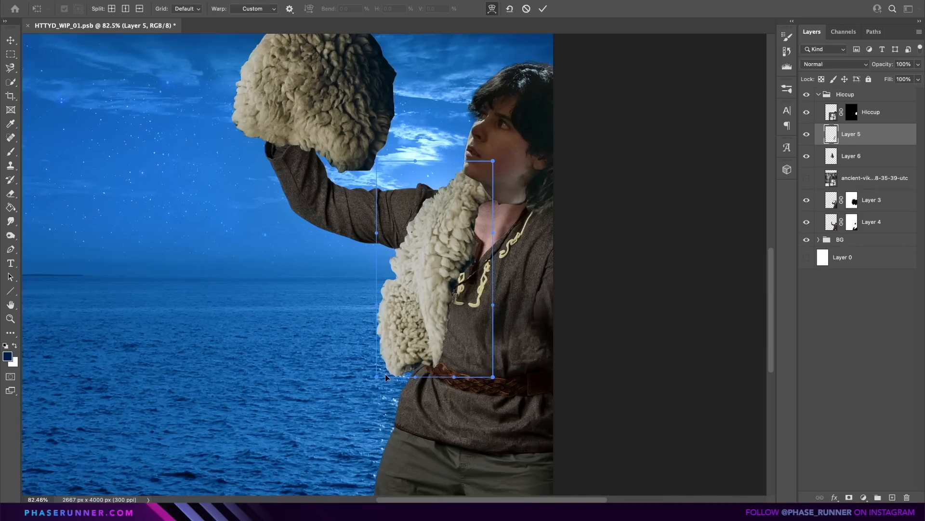
pyautogui.moveTo(386, 377); pyautogui.dragTo(387, 427)
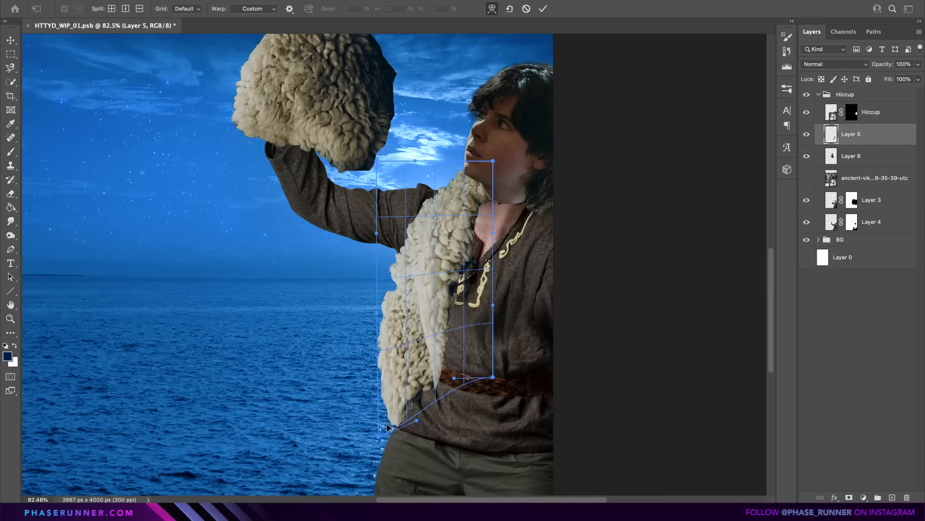
# Colorize Layer 3 green with a clipped Hue/Saturation adjustment at hue 169 and saturation 63, masking out the raised hand and wrist wrap.
pyautogui.click(864, 497)
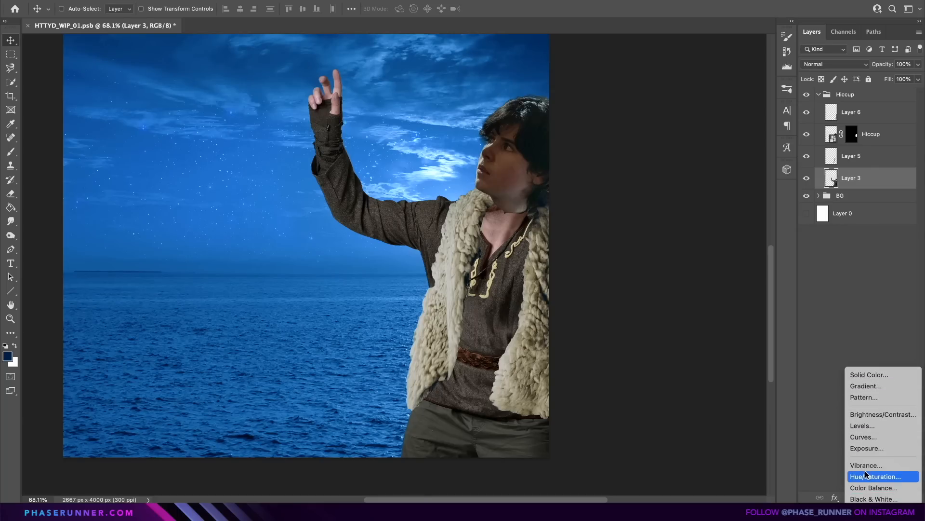
pyautogui.click(866, 475)
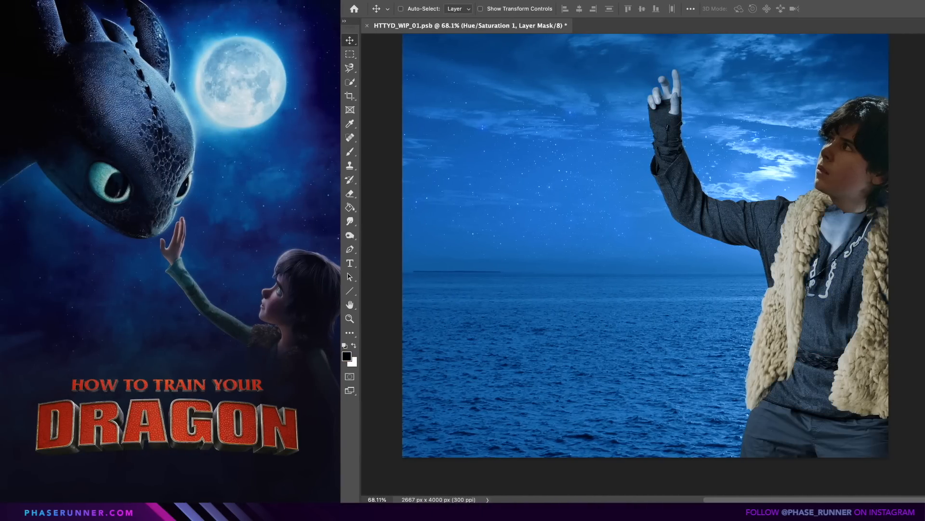
pyautogui.moveTo(696, 319); pyautogui.dragTo(723, 300)
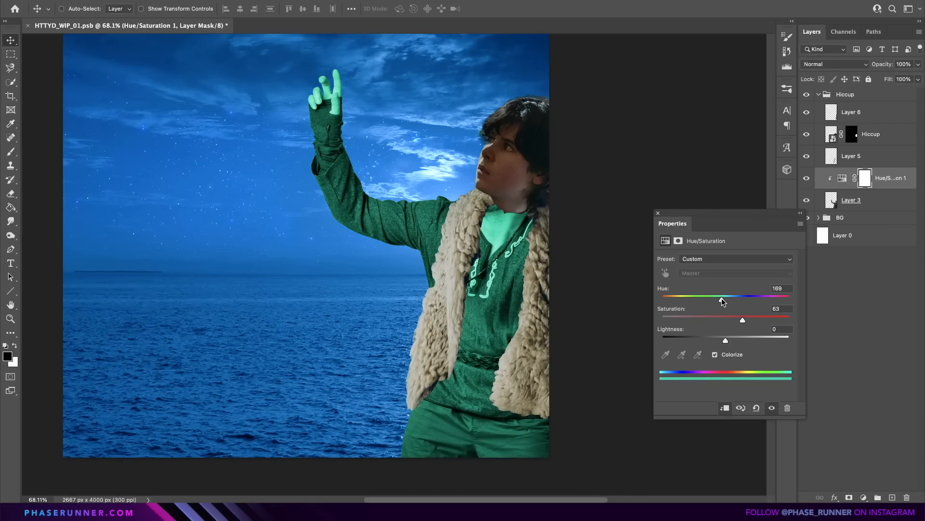
pyautogui.moveTo(406, 99); pyautogui.dragTo(368, 122)
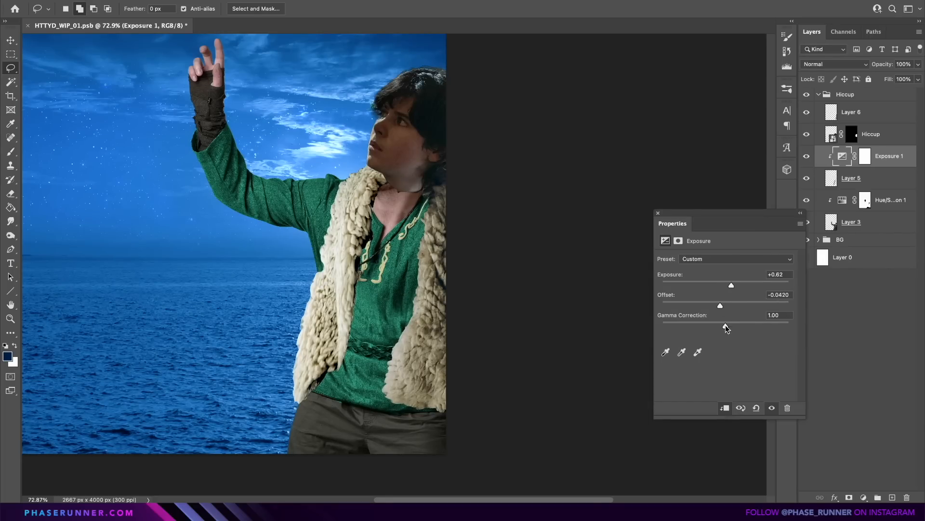
# Paint shadows onto the green shirt along the fur vest's edges and around the belt using the Exposure 2 mask.
pyautogui.moveTo(725, 325); pyautogui.dragTo(777, 329)
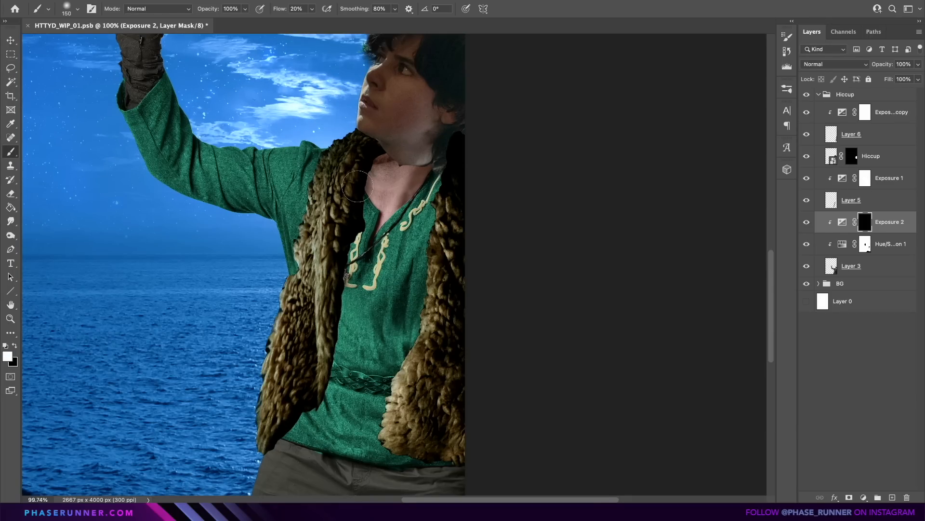
pyautogui.press('[')
pyautogui.press('[')
pyautogui.press('[')
pyautogui.press('[')
pyautogui.press('[')
pyautogui.press('[')
pyautogui.press('[')
pyautogui.moveTo(359, 233); pyautogui.dragTo(280, 448)
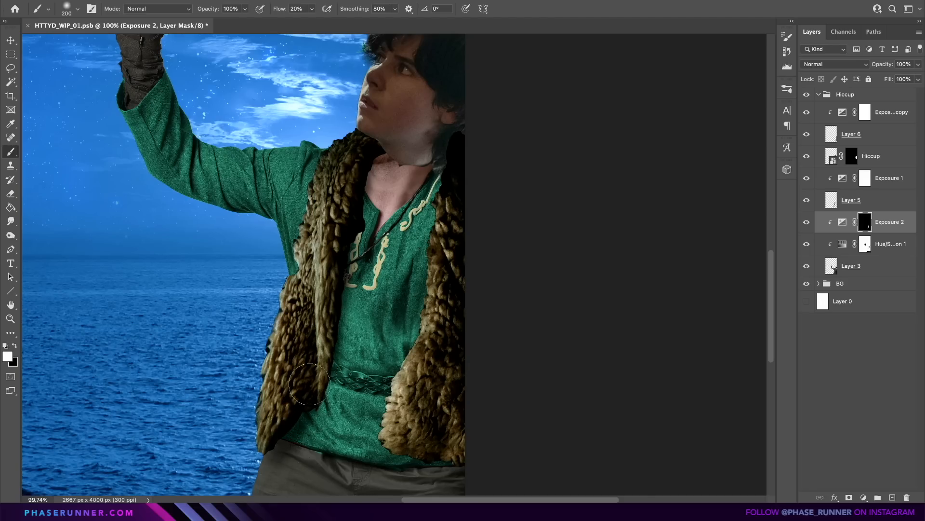
pyautogui.moveTo(332, 392); pyautogui.dragTo(302, 424)
pyautogui.moveTo(301, 424); pyautogui.dragTo(326, 460)
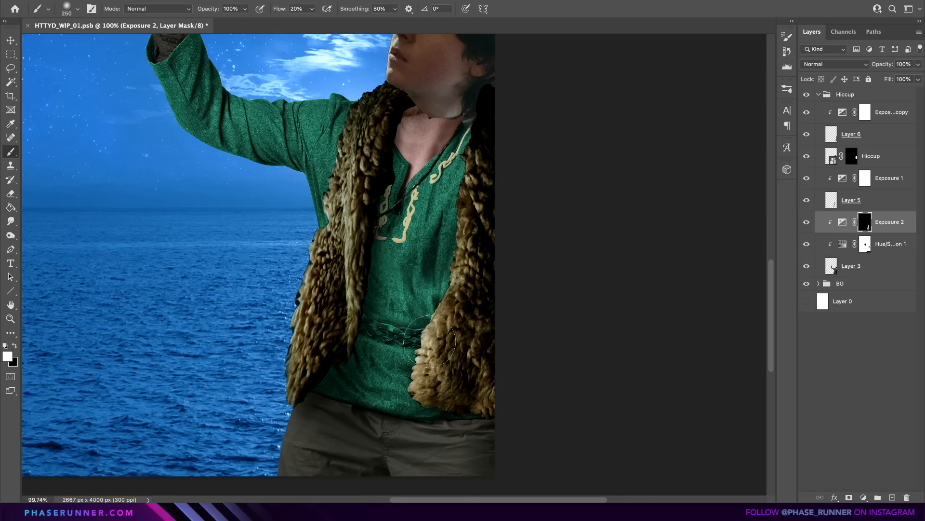
pyautogui.moveTo(429, 341); pyautogui.dragTo(446, 313)
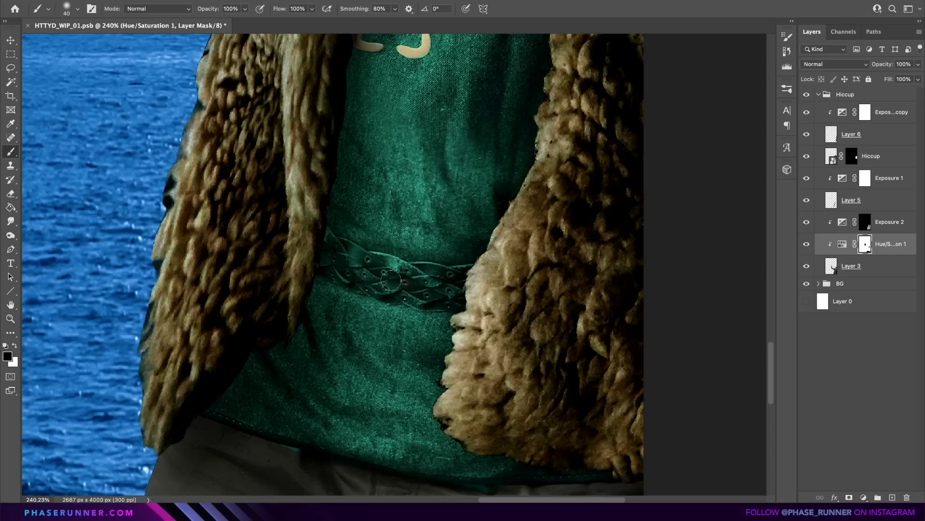
pyautogui.moveTo(458, 292); pyautogui.dragTo(309, 242)
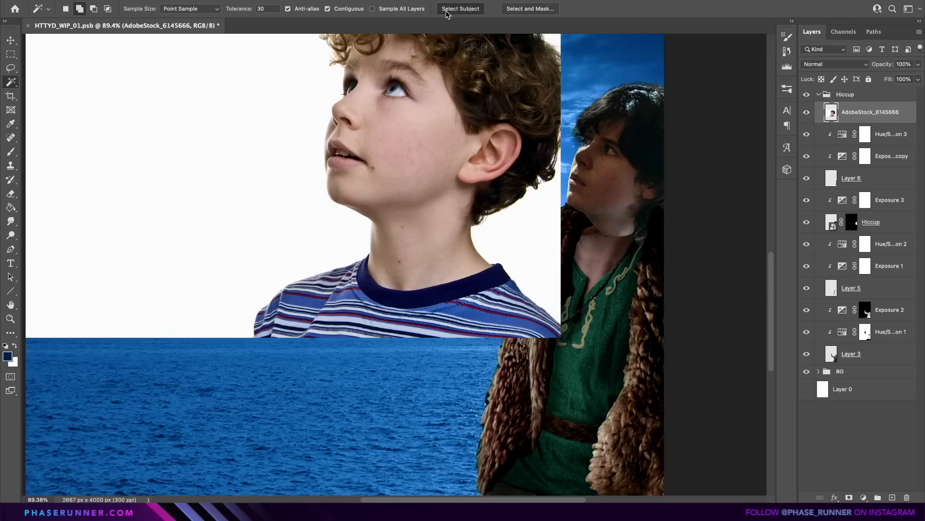
# Cut out the boy in AdobeStock_6145666 and copy his neck area onto its own layer.
pyautogui.click(448, 9)
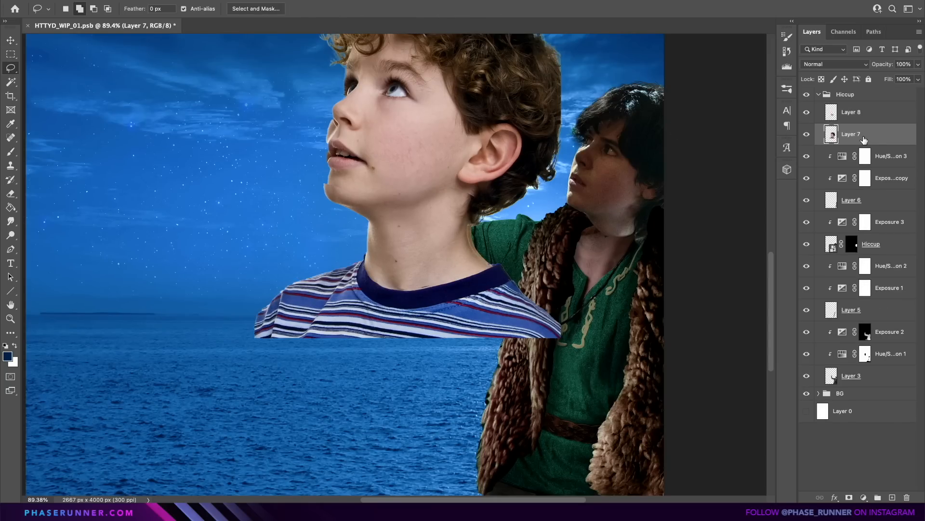
pyautogui.rightClick(834, 137)
pyautogui.press('Escape')
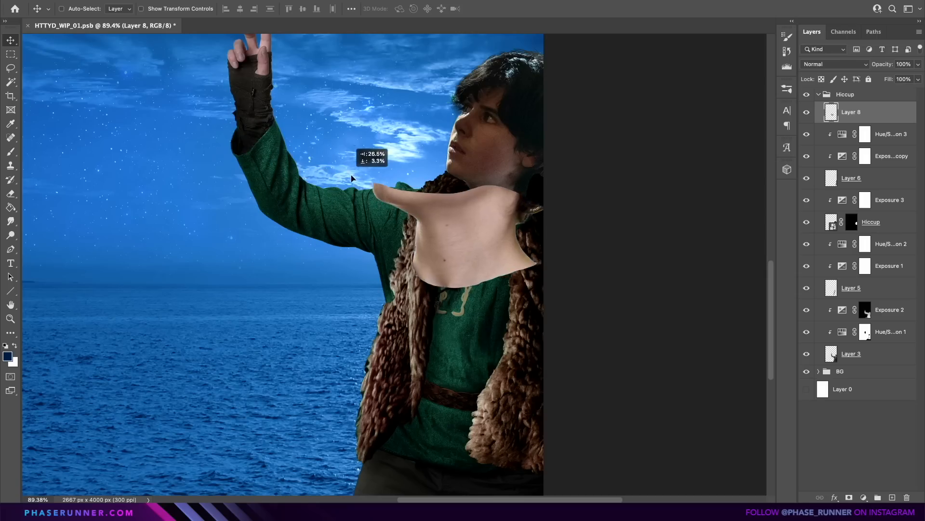
# Move the boy's neck piece under the Hiccup head, scale it to 65.69% and rotate it to fit the collar.
pyautogui.moveTo(351, 179); pyautogui.dragTo(346, 158)
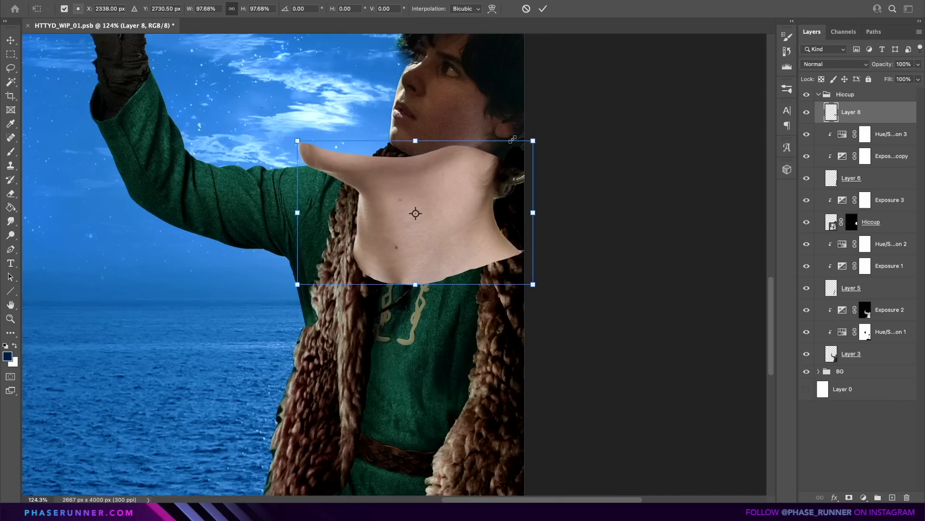
pyautogui.moveTo(533, 140); pyautogui.dragTo(495, 164)
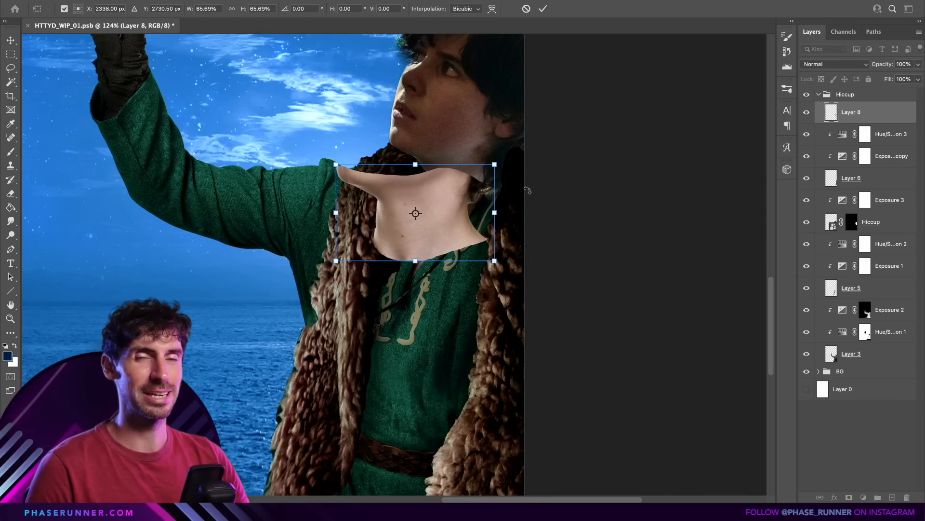
pyautogui.moveTo(528, 190); pyautogui.dragTo(549, 198)
pyautogui.moveTo(430, 202); pyautogui.dragTo(462, 194)
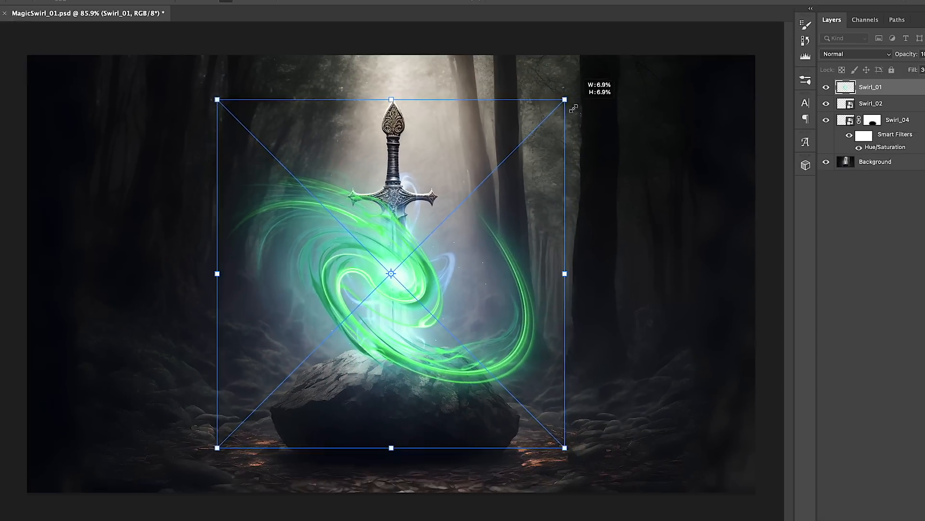
# Fit the Swirl_01 effect around the sword blade in MagicSwirl_01.psd, blended in Screen mode with its hue shifted toward blue.
pyautogui.moveTo(568, 97); pyautogui.dragTo(548, 150)
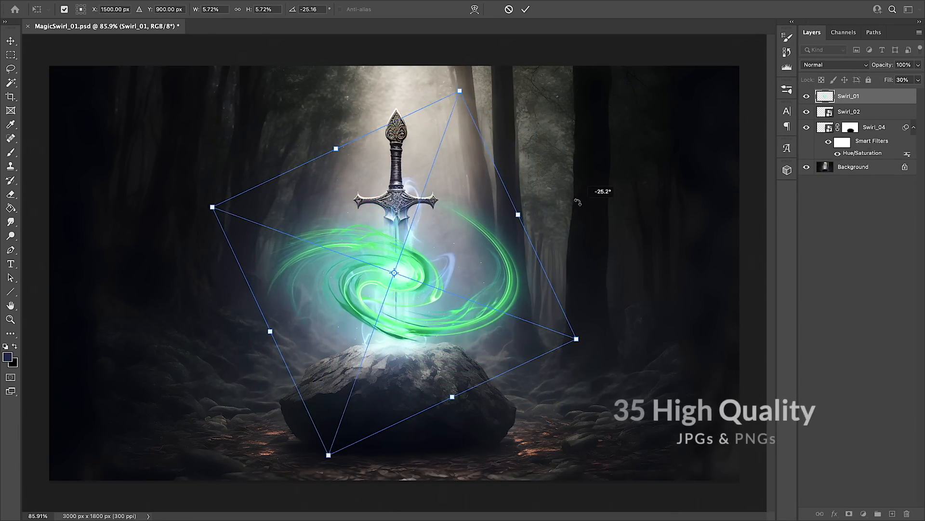
pyautogui.moveTo(606, 192)
pyautogui.mouseDown()
pyautogui.moveTo(593, 148)
pyautogui.moveTo(516, 256)
pyautogui.mouseUp()
pyautogui.click(830, 68)
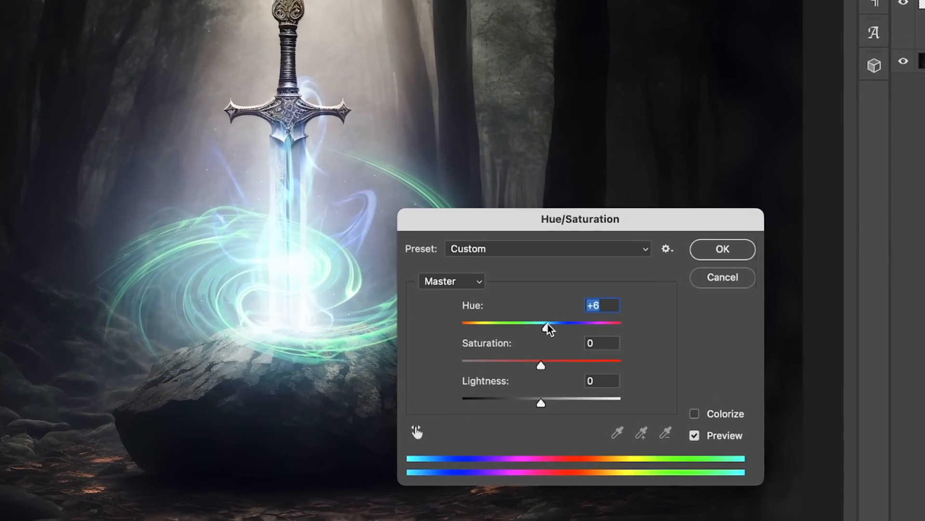
pyautogui.moveTo(547, 326); pyautogui.dragTo(585, 332)
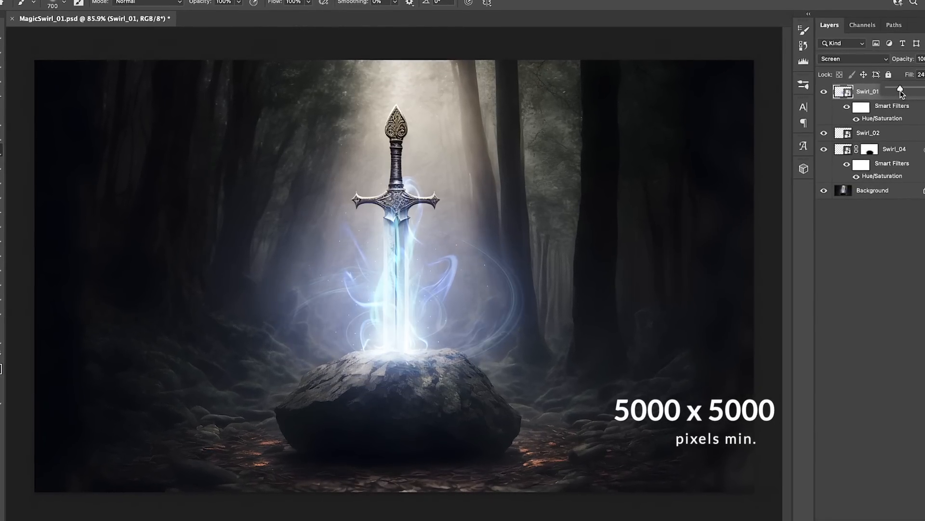
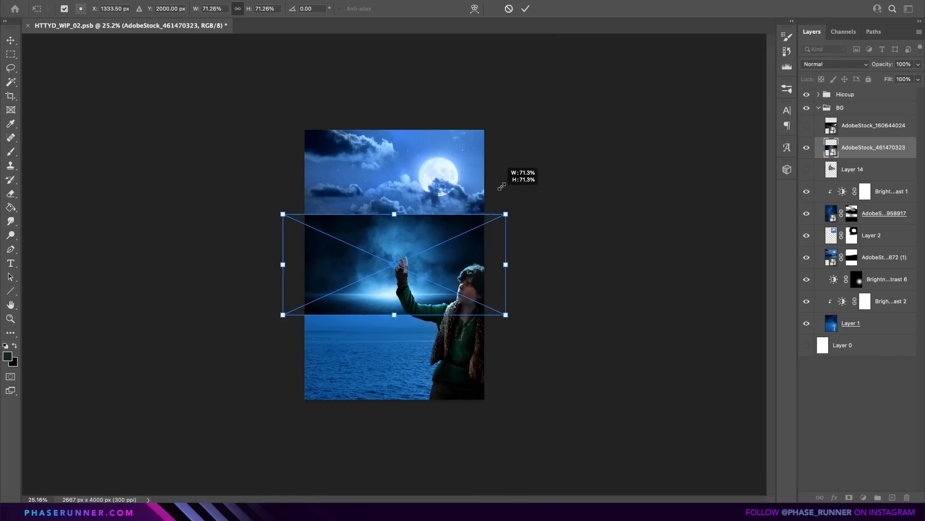
# Blend the AdobeStock_461470323 mist layer into the sea by masking out its upper area and centre with a large soft brush.
pyautogui.moveTo(500, 186); pyautogui.dragTo(584, 54)
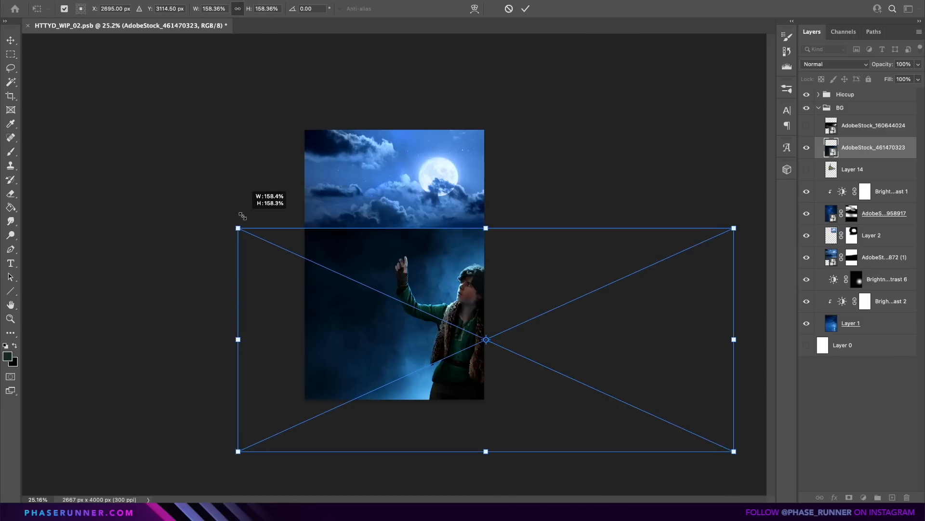
pyautogui.moveTo(240, 213); pyautogui.dragTo(240, 214)
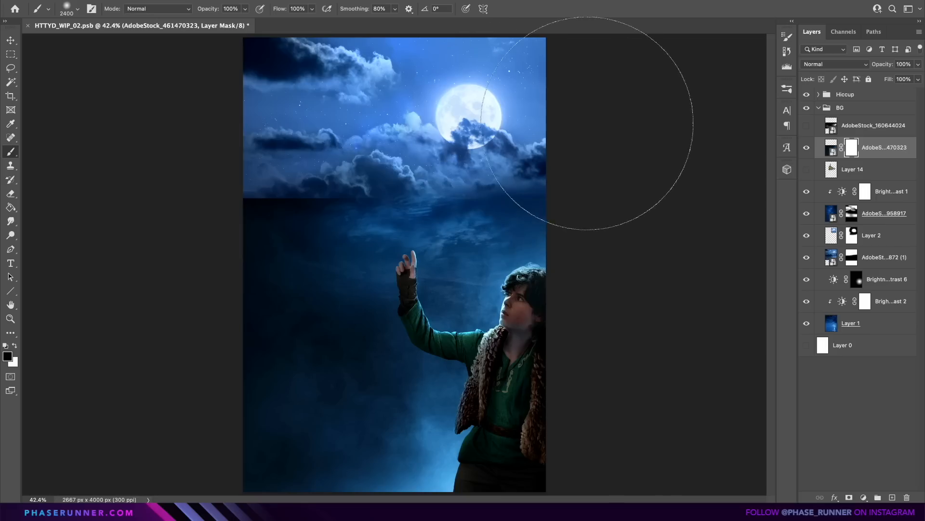
pyautogui.moveTo(309, 148)
pyautogui.mouseDown()
pyautogui.moveTo(164, 161)
pyautogui.moveTo(226, 188)
pyautogui.mouseUp()
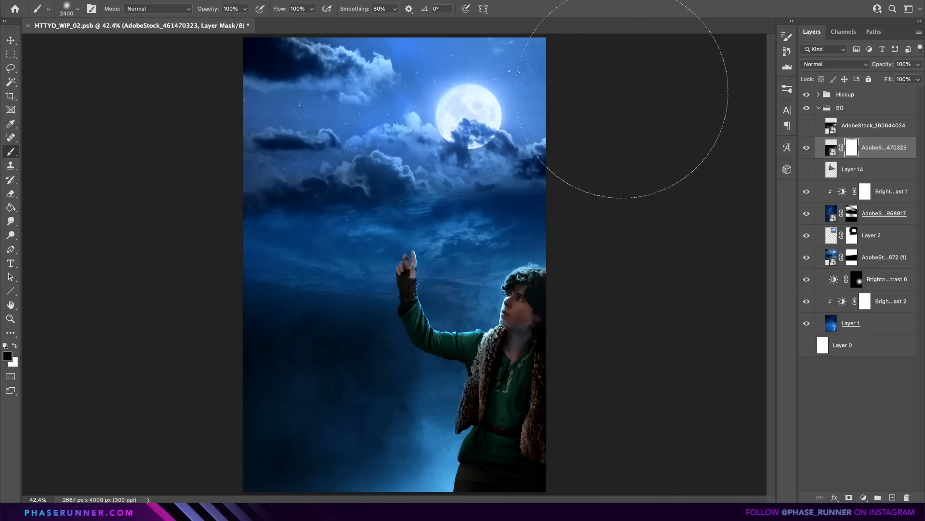
pyautogui.moveTo(354, 349)
pyautogui.mouseDown()
pyautogui.moveTo(378, 357)
pyautogui.moveTo(381, 339)
pyautogui.moveTo(374, 380)
pyautogui.moveTo(352, 289)
pyautogui.moveTo(277, 264)
pyautogui.mouseUp()
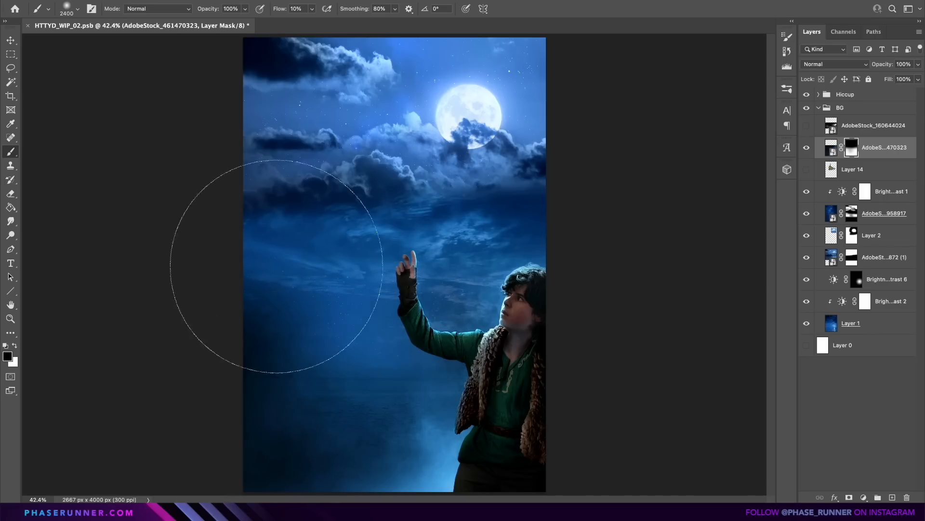
pyautogui.press('[')
pyautogui.press('[')
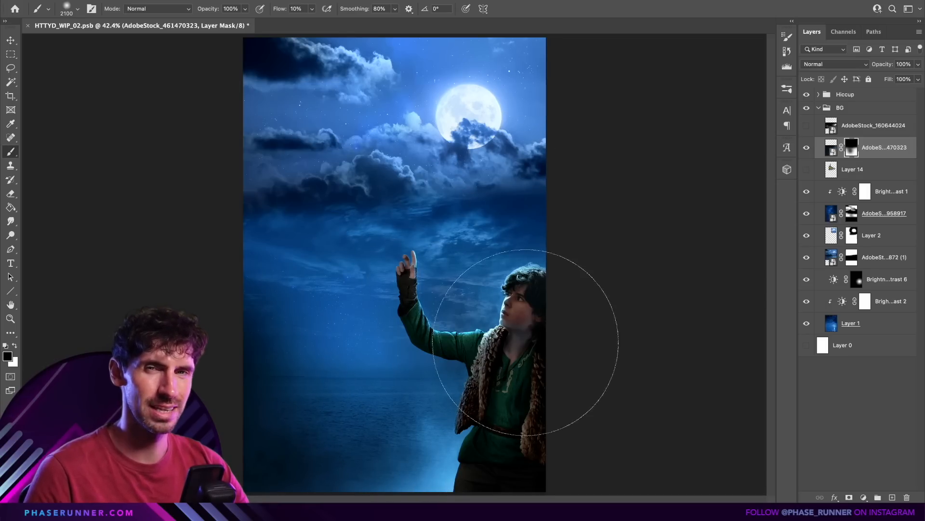
pyautogui.press('x')
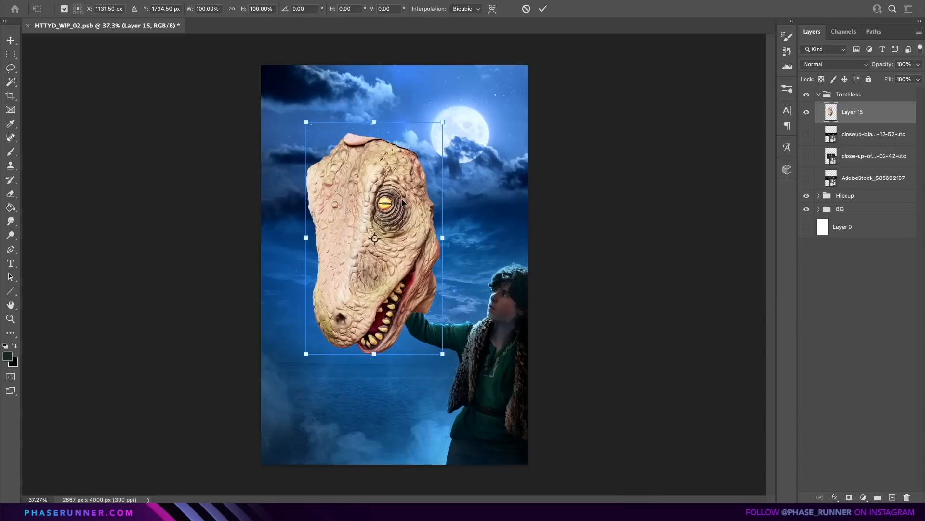
# Flip and tilt the cut-out dinosaur head to face Hiccup, and darken it with clipped Hue/Saturation and Curves adjustments.
pyautogui.rightClick(403, 198)
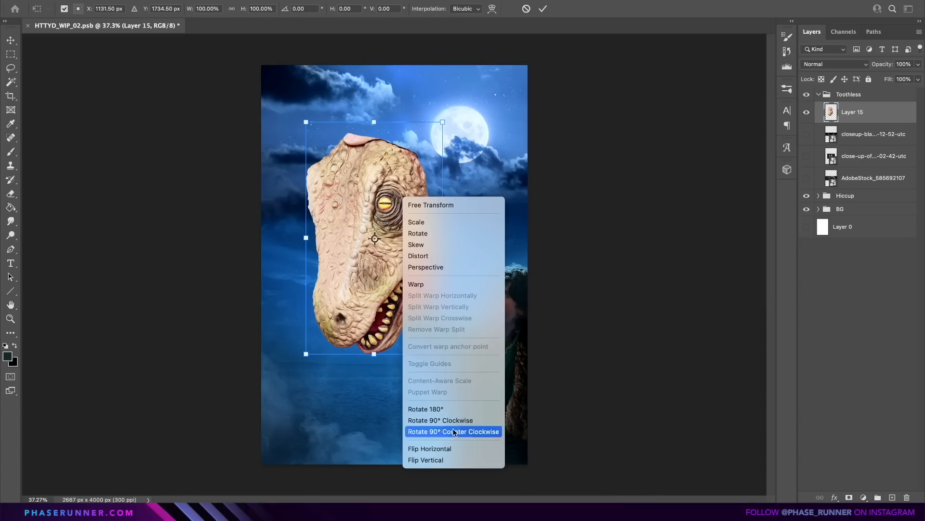
pyautogui.click(468, 452)
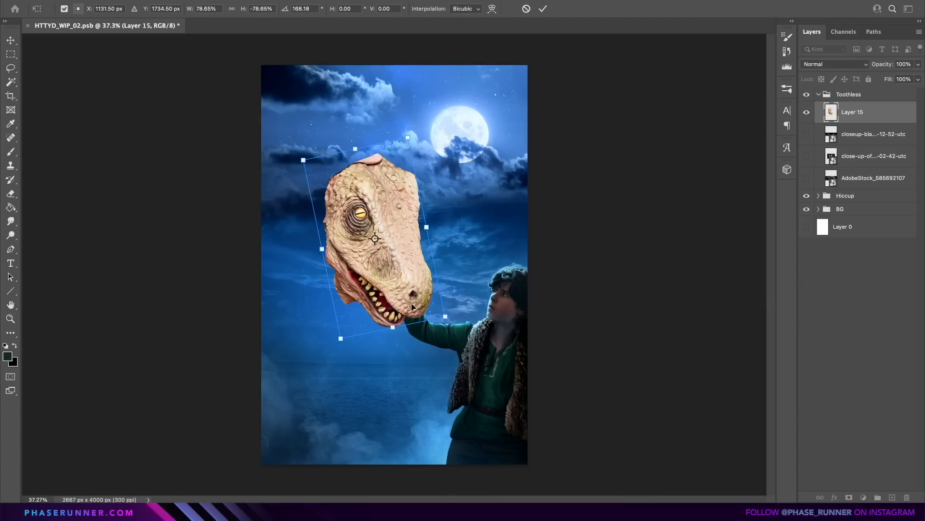
pyautogui.moveTo(404, 299); pyautogui.dragTo(377, 228)
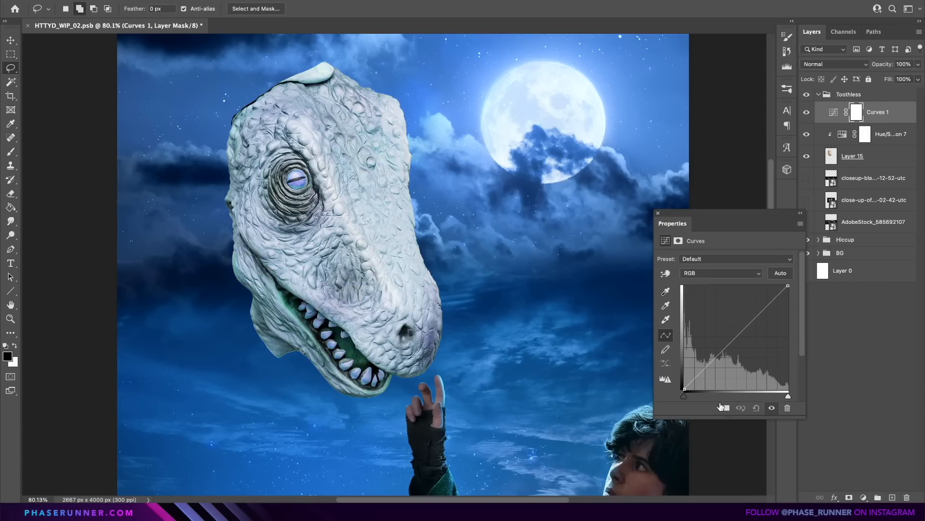
pyautogui.moveTo(737, 345); pyautogui.dragTo(769, 363)
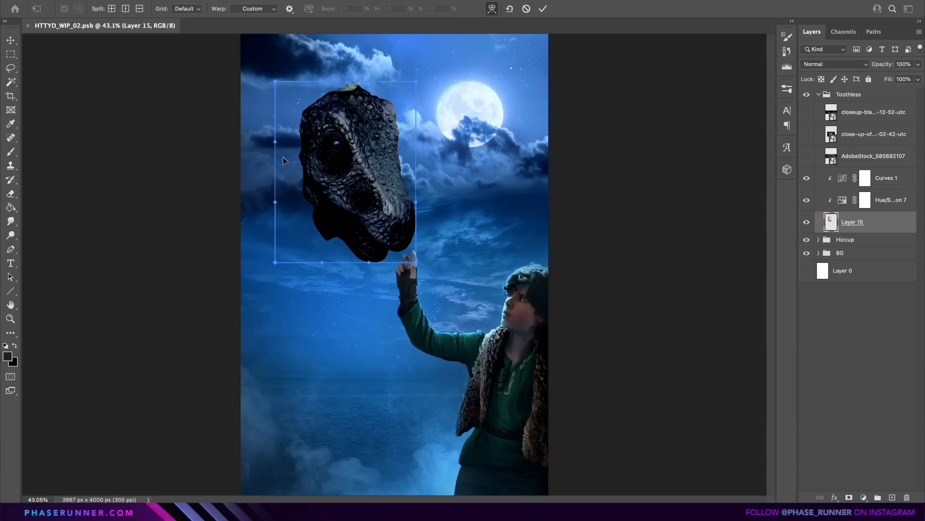
# Warp the dark dinosaur head in Layer 15 to bulge its sides outward and broaden its snout.
pyautogui.moveTo(282, 157); pyautogui.dragTo(246, 202)
pyautogui.moveTo(416, 181); pyautogui.dragTo(440, 178)
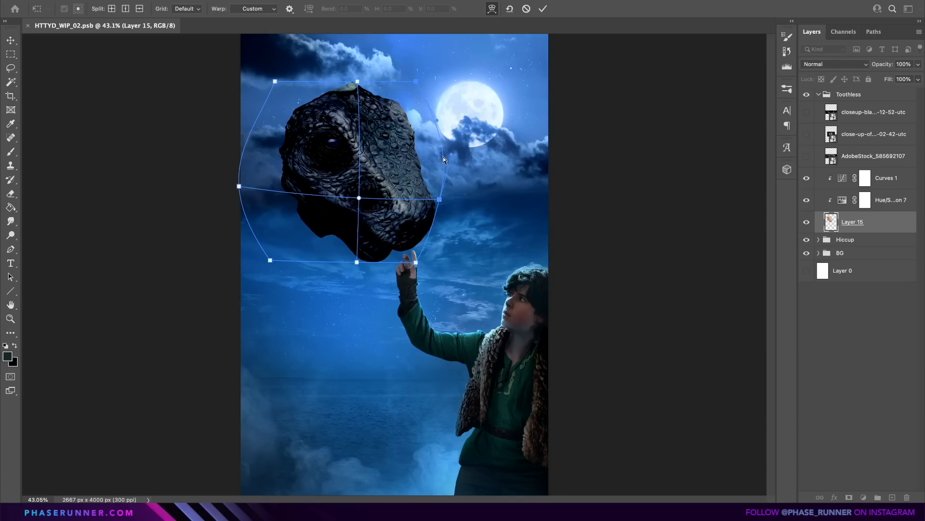
pyautogui.keyDown('alt'); pyautogui.click(386, 152); pyautogui.keyUp('alt')
pyautogui.moveTo(441, 164); pyautogui.dragTo(445, 166)
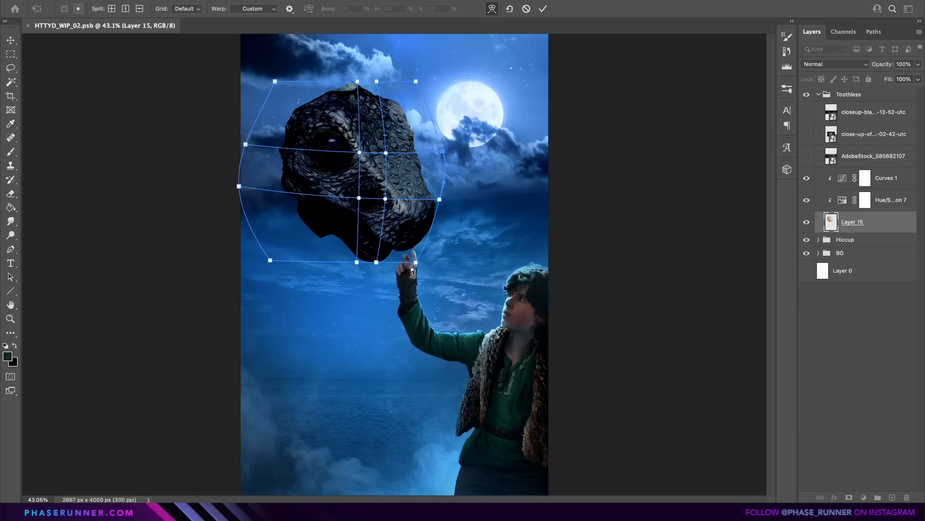
pyautogui.moveTo(436, 264); pyautogui.dragTo(431, 268)
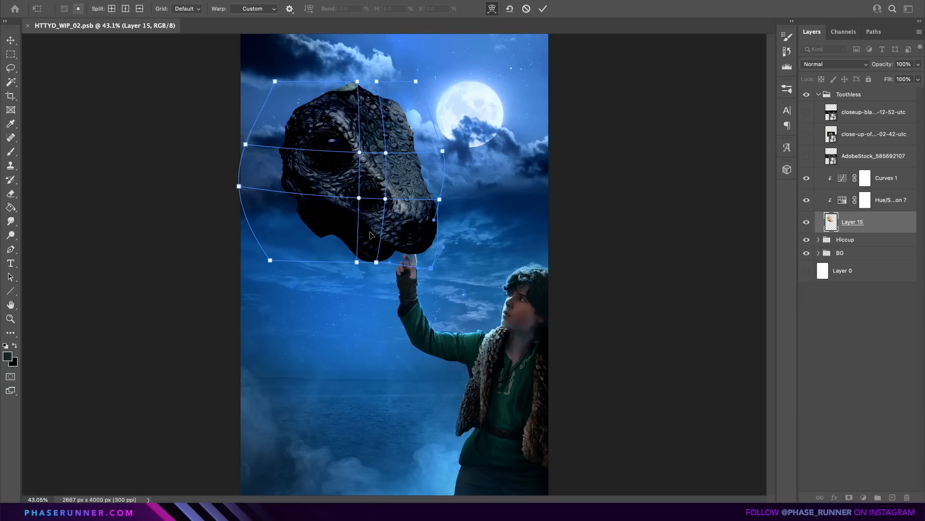
pyautogui.moveTo(359, 198); pyautogui.dragTo(355, 203)
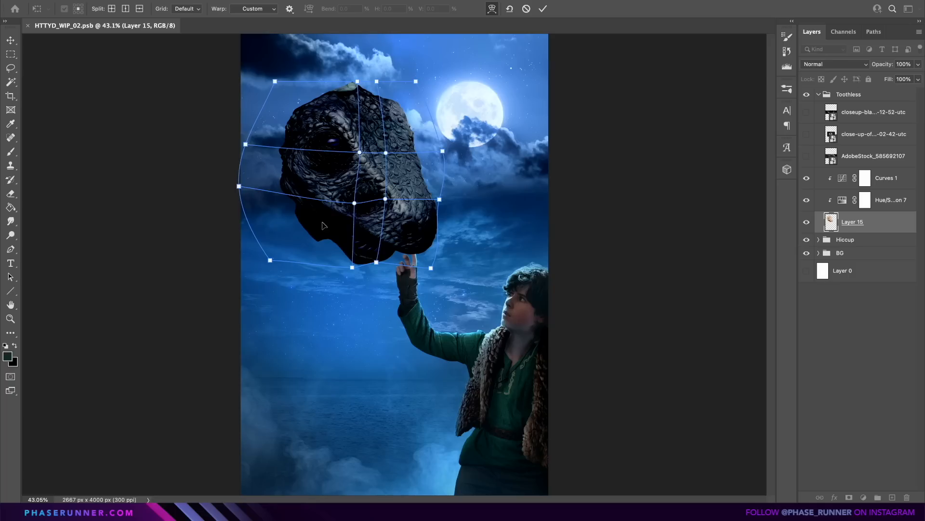
pyautogui.moveTo(427, 181); pyautogui.dragTo(448, 203)
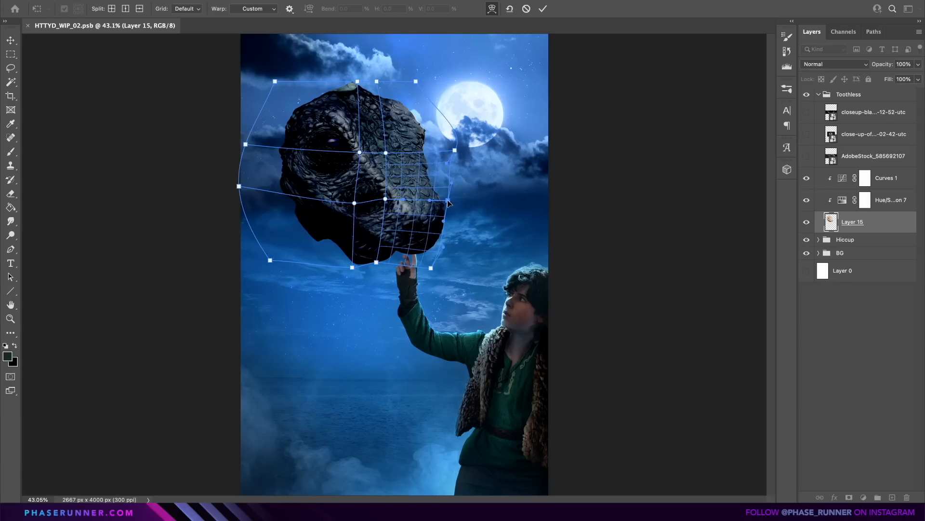
pyautogui.moveTo(427, 160); pyautogui.dragTo(432, 153)
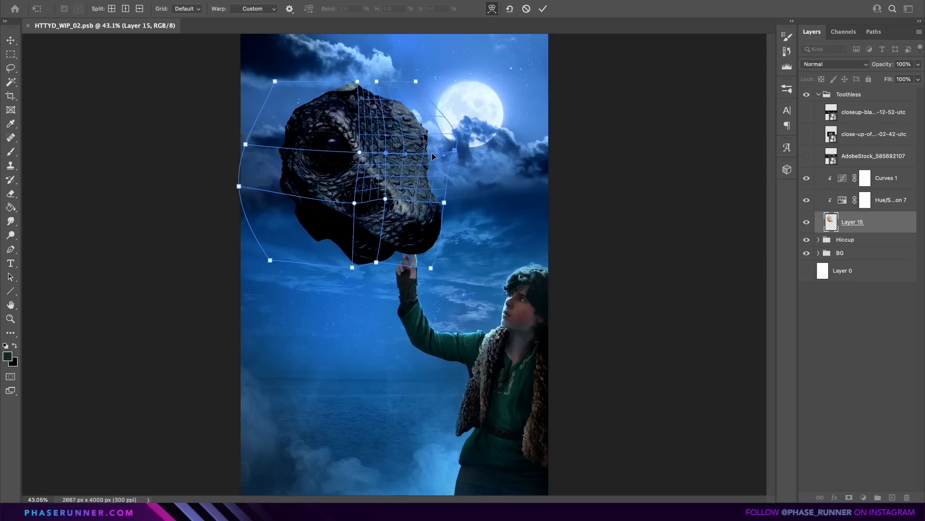
pyautogui.press('Return')
# Warp the dragon head a second time to extend its snout and lower jaw toward Hiccup's hand.
pyautogui.press('super+t')
pyautogui.rightClick(410, 147)
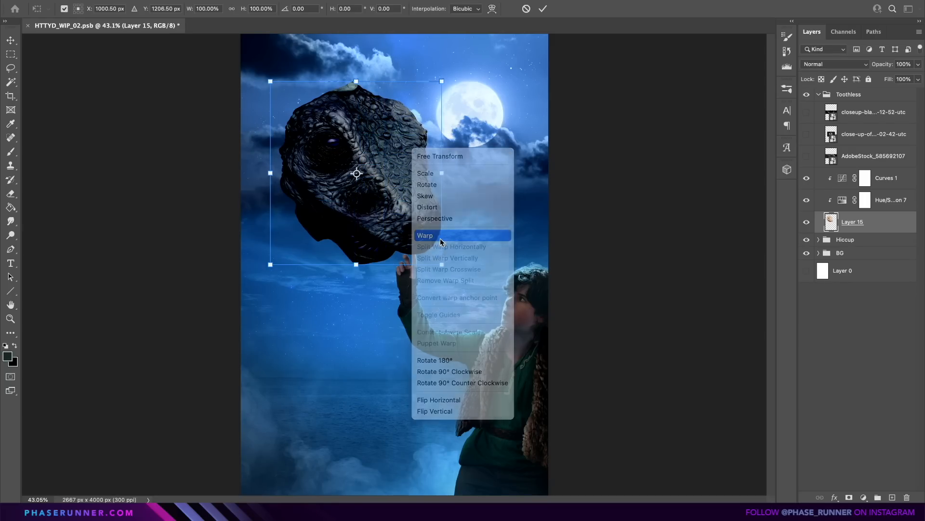
pyautogui.click(438, 236)
pyautogui.moveTo(442, 265); pyautogui.dragTo(435, 271)
pyautogui.moveTo(441, 192); pyautogui.dragTo(447, 188)
pyautogui.moveTo(365, 248); pyautogui.dragTo(363, 254)
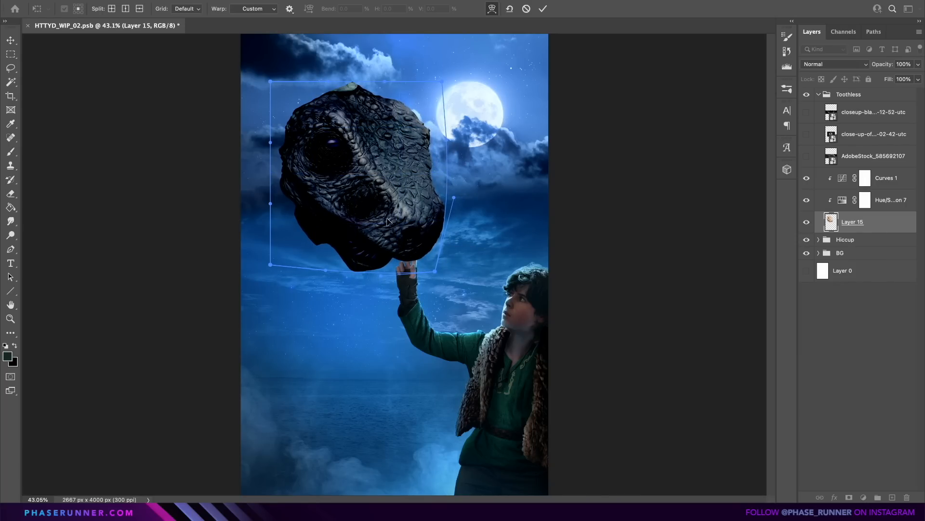
pyautogui.moveTo(388, 221); pyautogui.dragTo(383, 207)
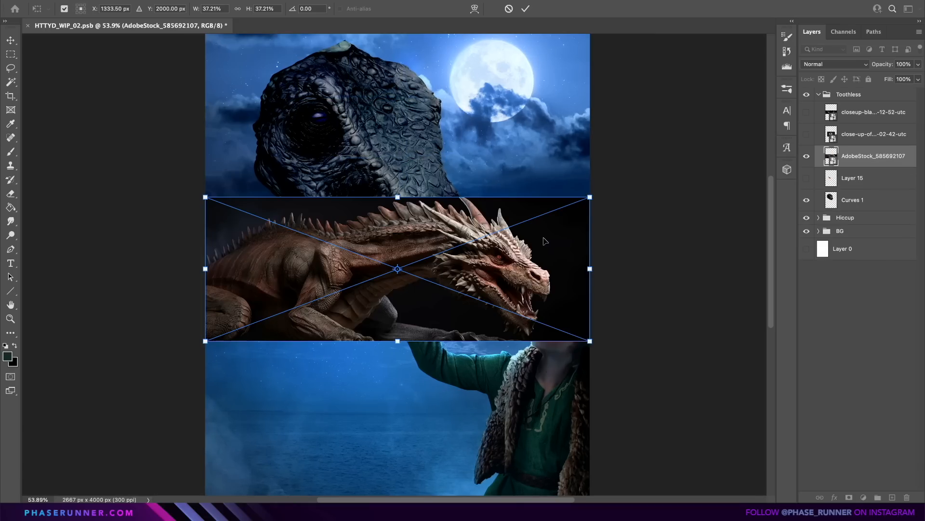
# Enlarge the AdobeStock_585692107 dragon image and cut out the spiked upper part of its face onto a new layer.
pyautogui.moveTo(544, 241); pyautogui.dragTo(466, 238)
pyautogui.moveTo(511, 194); pyautogui.dragTo(703, 120)
pyautogui.moveTo(359, 219); pyautogui.dragTo(525, 273)
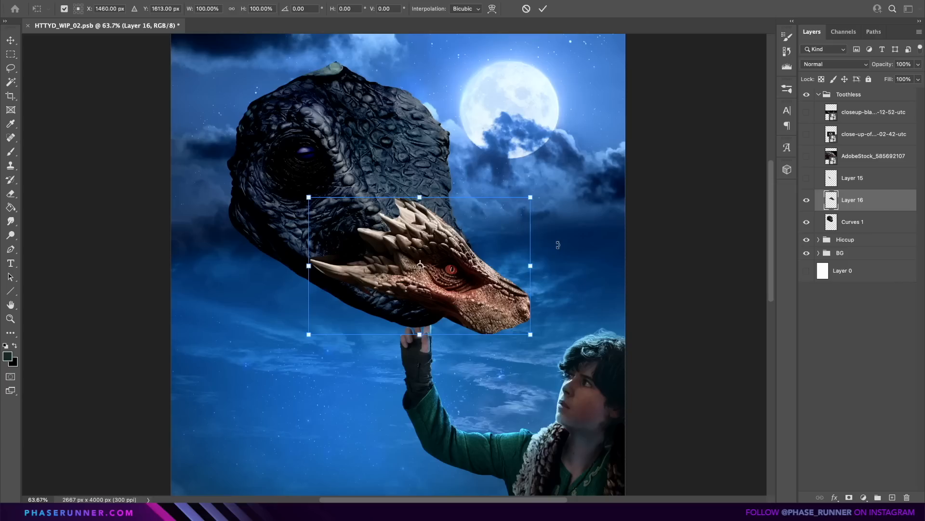
# Rotate the spiked face piece 14.91°, fit it around the dragon's eye area at about 103.8% by 116.7%, and warp it.
pyautogui.moveTo(571, 227); pyautogui.dragTo(558, 281)
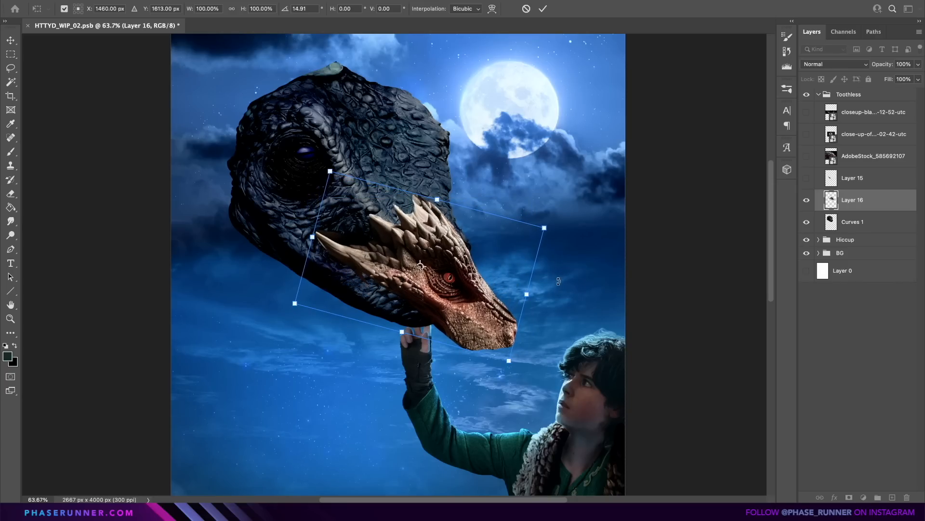
pyautogui.moveTo(462, 302); pyautogui.dragTo(351, 234)
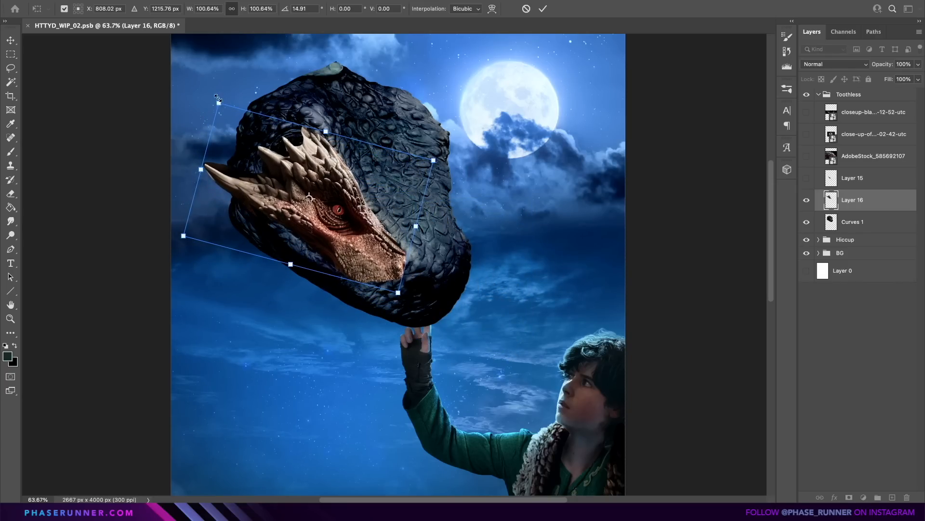
pyautogui.moveTo(219, 104); pyautogui.dragTo(215, 76)
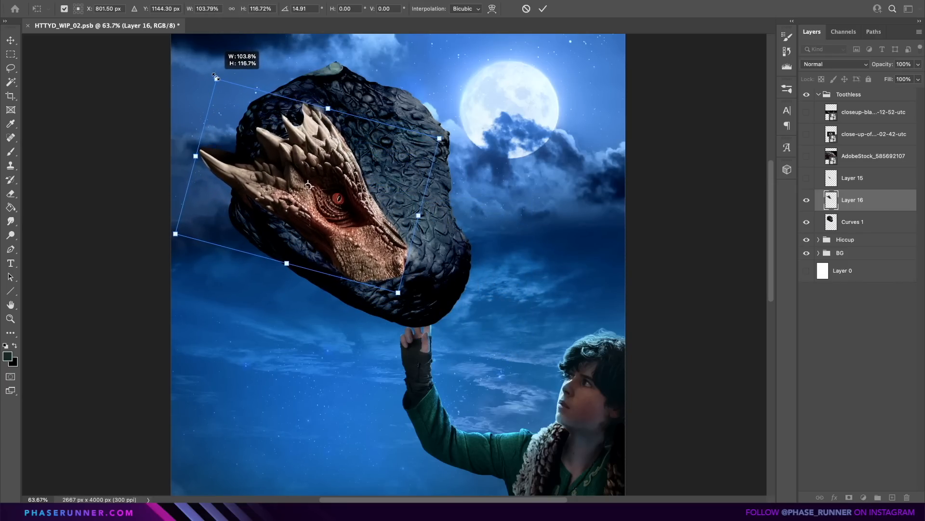
pyautogui.moveTo(308, 228); pyautogui.dragTo(307, 241)
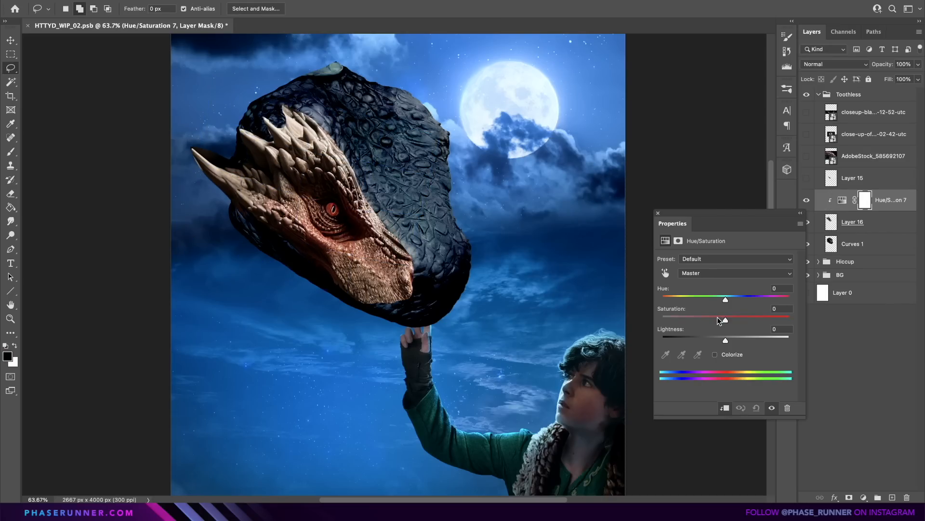
# Match the spiked face piece to the black head with clipped Hue/Saturation at saturation -61, Curves and Color Balance adjustments.
pyautogui.moveTo(717, 318); pyautogui.dragTo(686, 321)
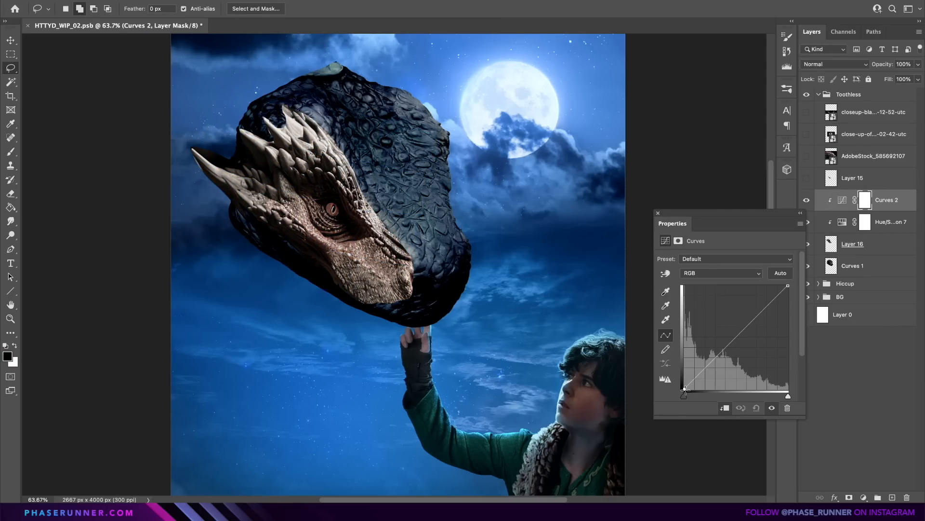
pyautogui.moveTo(742, 344); pyautogui.dragTo(744, 366)
pyautogui.moveTo(788, 313); pyautogui.dragTo(788, 308)
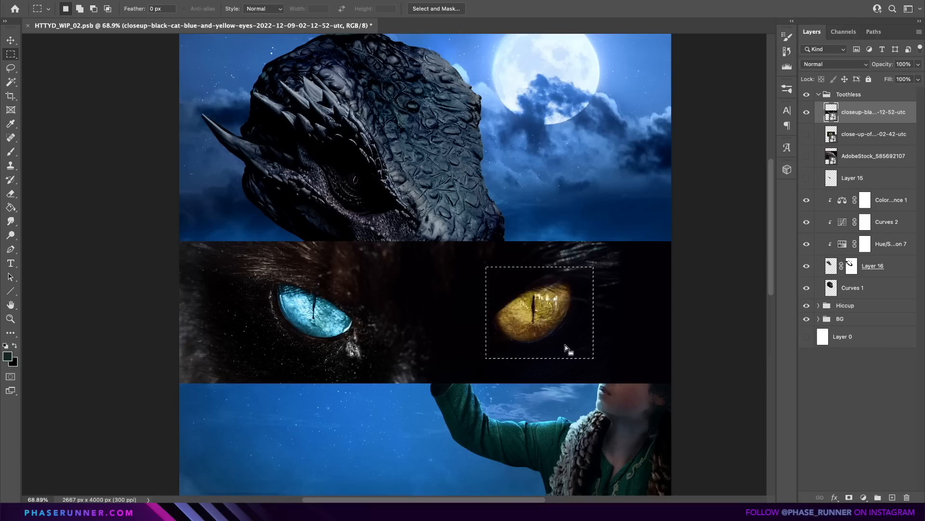
# Mirror the copied yellow cat eye at about 57% scale, fit it into the dragon's eye socket and mask its edges.
pyautogui.rightClick(566, 293)
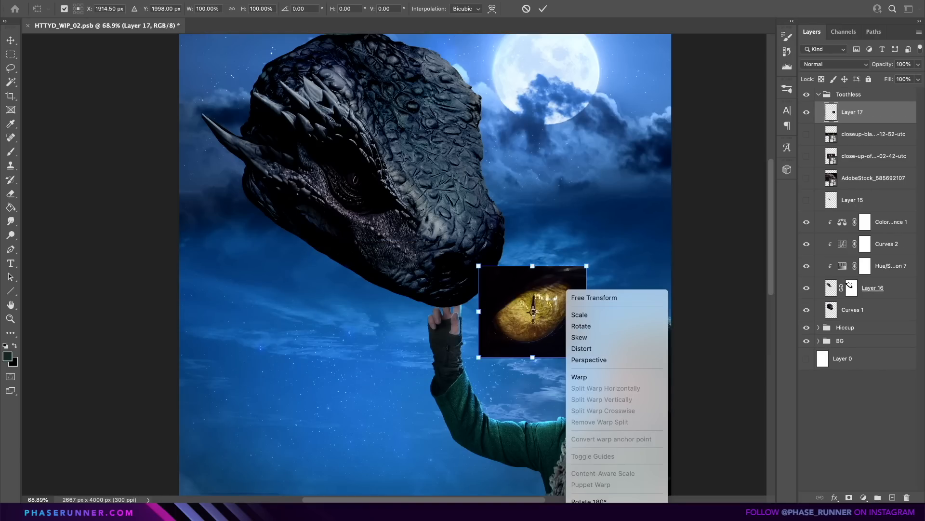
pyautogui.press('Escape')
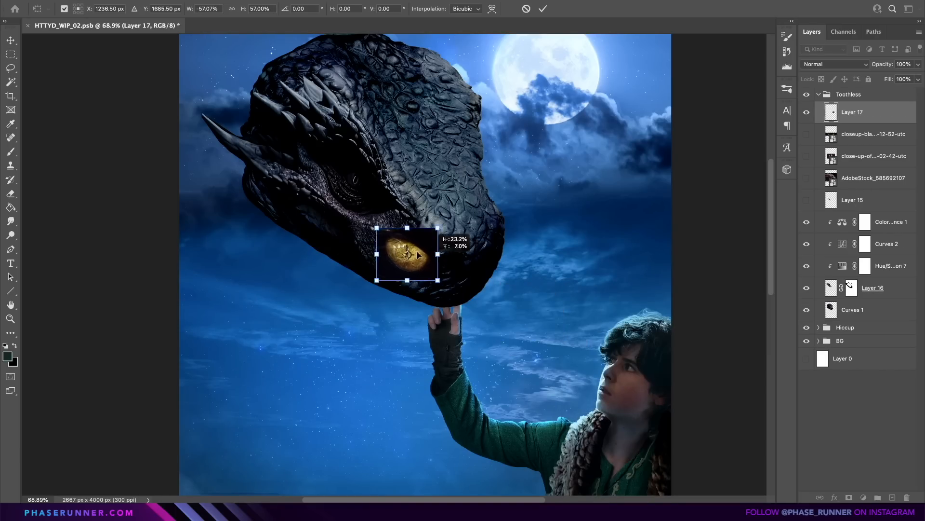
pyautogui.moveTo(418, 254); pyautogui.dragTo(367, 188)
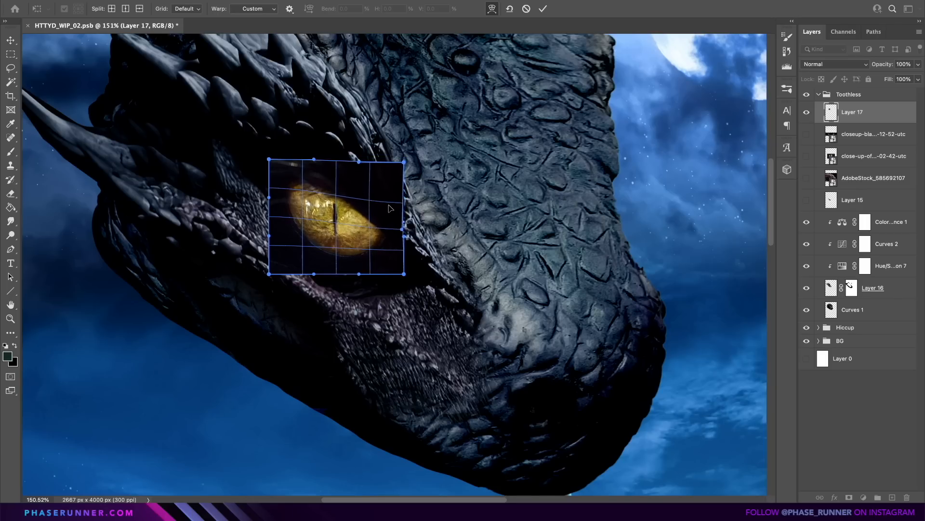
pyautogui.moveTo(404, 236); pyautogui.dragTo(365, 220)
pyautogui.moveTo(355, 272); pyautogui.dragTo(324, 263)
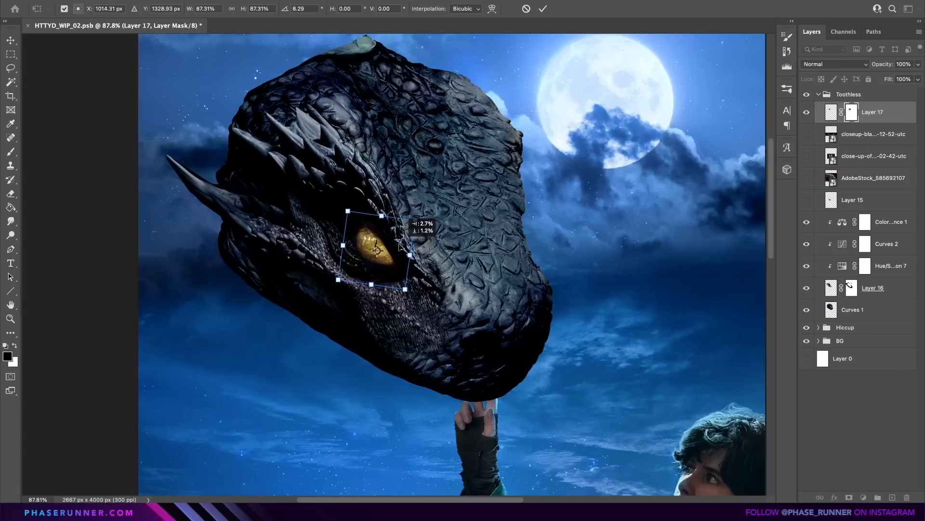
pyautogui.moveTo(393, 232); pyautogui.dragTo(388, 237)
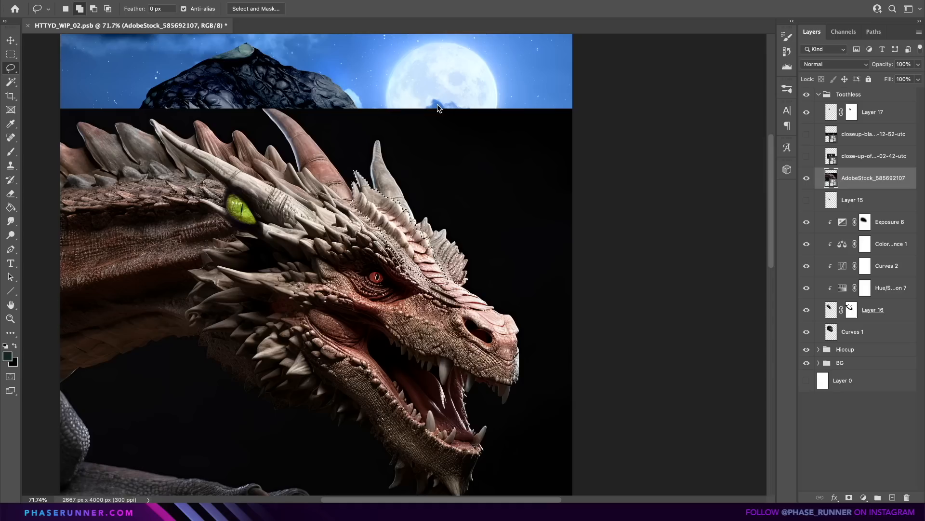
# Warp the copied ridge piece in Layer 18 along the head's moonlit edge and mask away its reddish lower end.
pyautogui.click(806, 201)
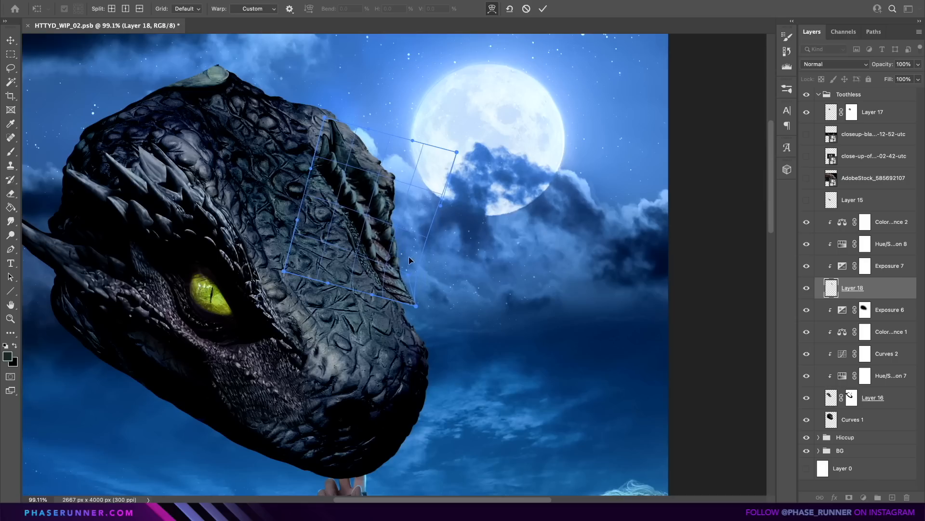
pyautogui.moveTo(409, 257); pyautogui.dragTo(415, 254)
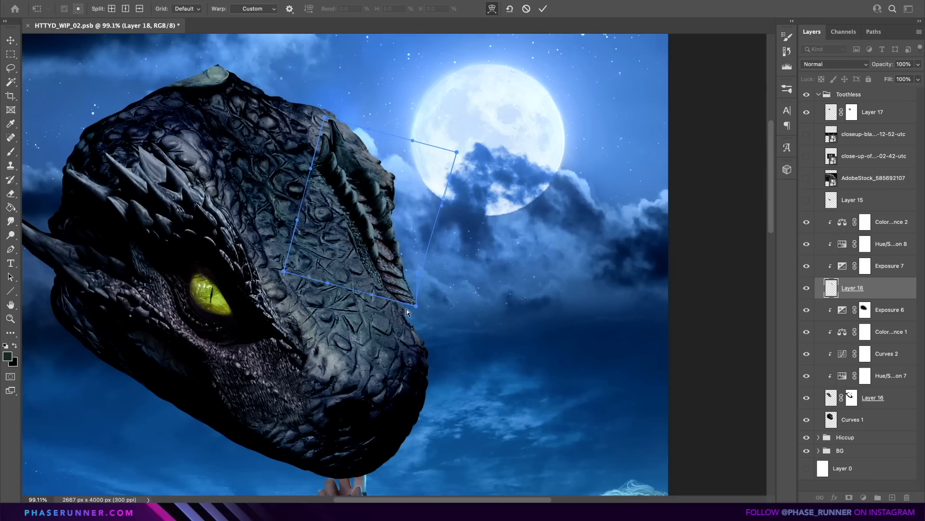
pyautogui.moveTo(407, 311); pyautogui.dragTo(393, 270)
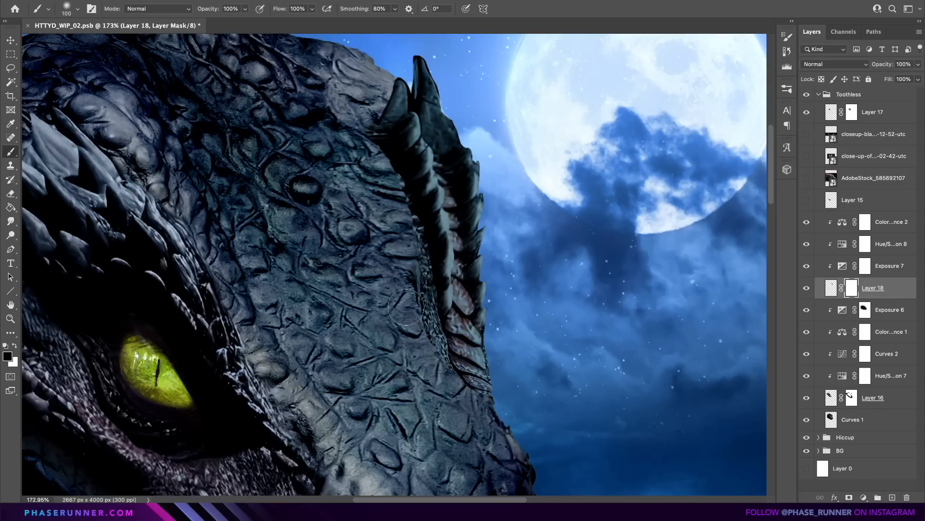
pyautogui.moveTo(399, 261); pyautogui.dragTo(474, 412)
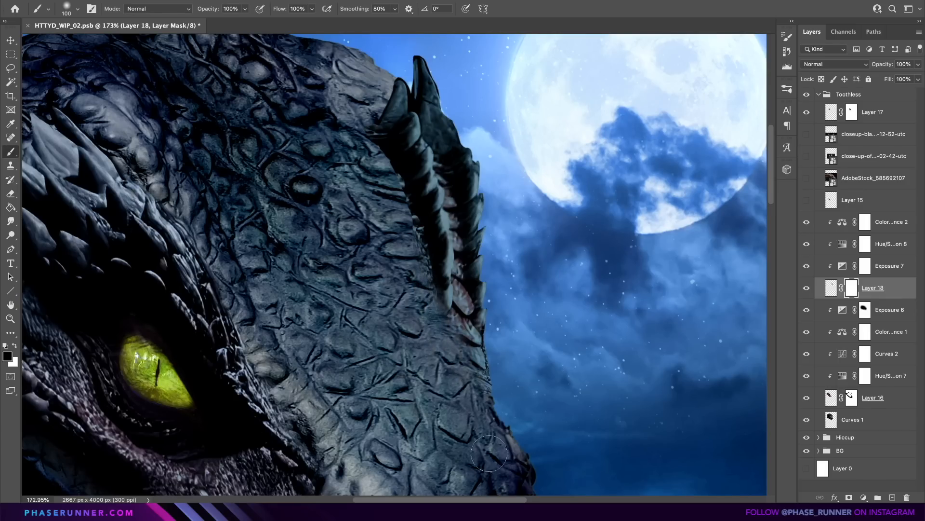
pyautogui.moveTo(463, 380); pyautogui.dragTo(438, 341)
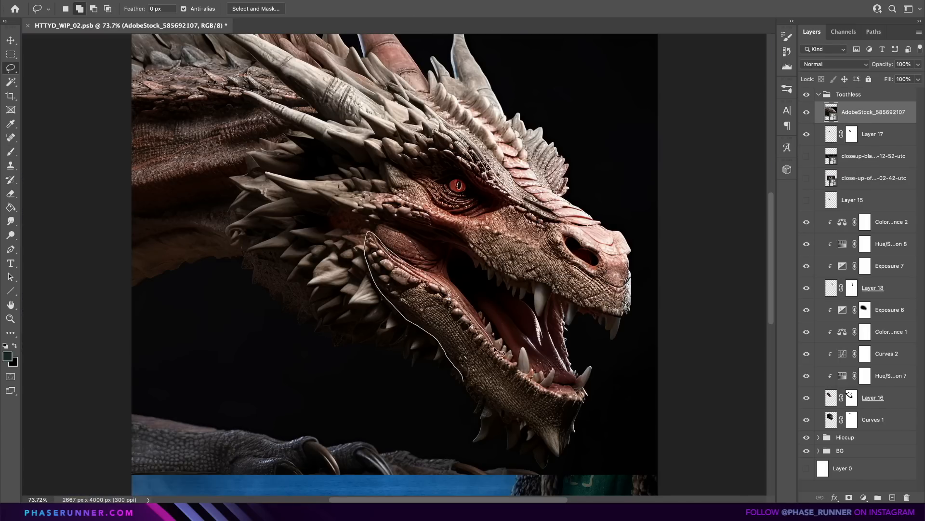
# Cut out the lower jaw and the foreleg from the AdobeStock_585692107 dragon and copy each onto its own layer.
pyautogui.moveTo(501, 355); pyautogui.dragTo(464, 390)
pyautogui.press('super+j')
pyautogui.click(873, 135)
pyautogui.press('v')
pyautogui.moveTo(125, 308); pyautogui.dragTo(569, 319)
pyautogui.moveTo(356, 323); pyautogui.dragTo(345, 299)
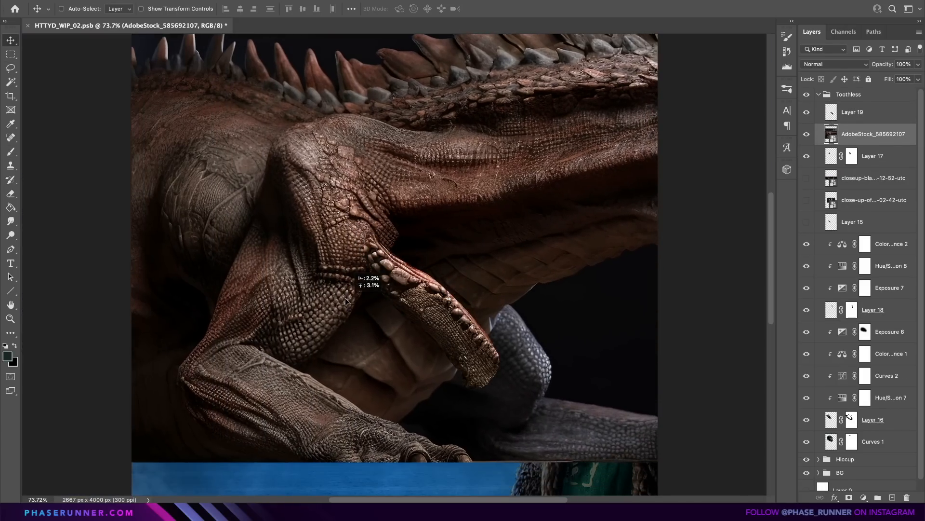
pyautogui.press('l')
pyautogui.scroll(-3, 210, 308)
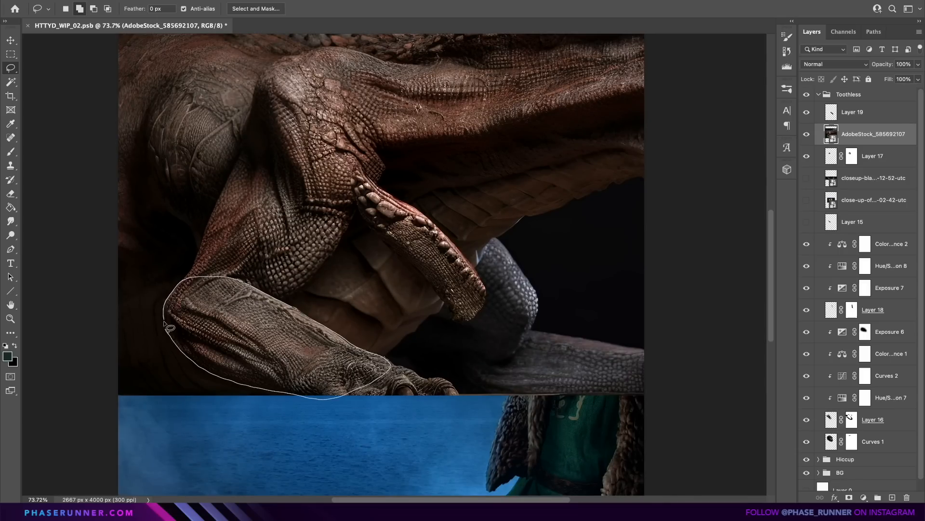
pyautogui.moveTo(164, 322); pyautogui.dragTo(166, 329)
pyautogui.press('super+j')
# Cut out the forearm, shoulder and upper arm from the AdobeStock_585692107 dragon and copy each onto its own layer.
pyautogui.click(873, 156)
pyautogui.scroll(2, 279, 167)
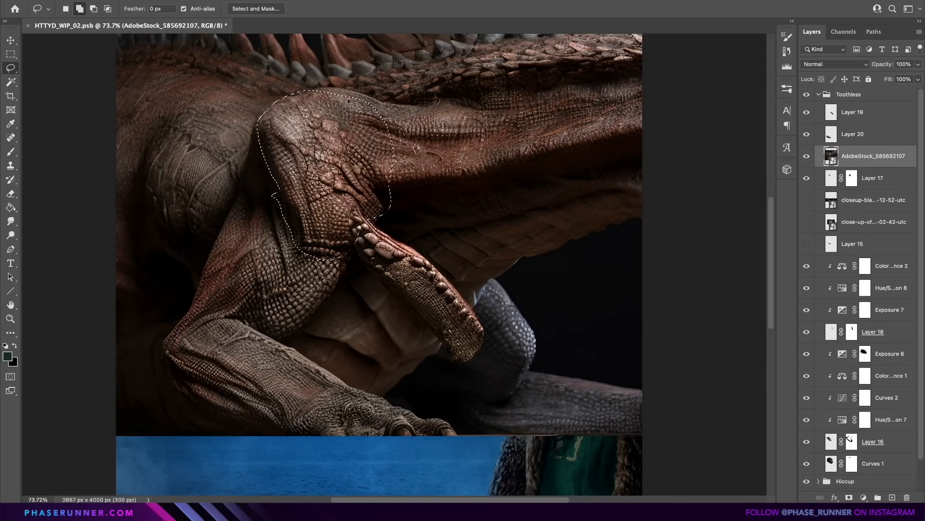
pyautogui.moveTo(348, 99)
pyautogui.mouseDown()
pyautogui.moveTo(285, 226)
pyautogui.moveTo(337, 86)
pyautogui.mouseUp()
pyautogui.press('super+j')
pyautogui.click(874, 178)
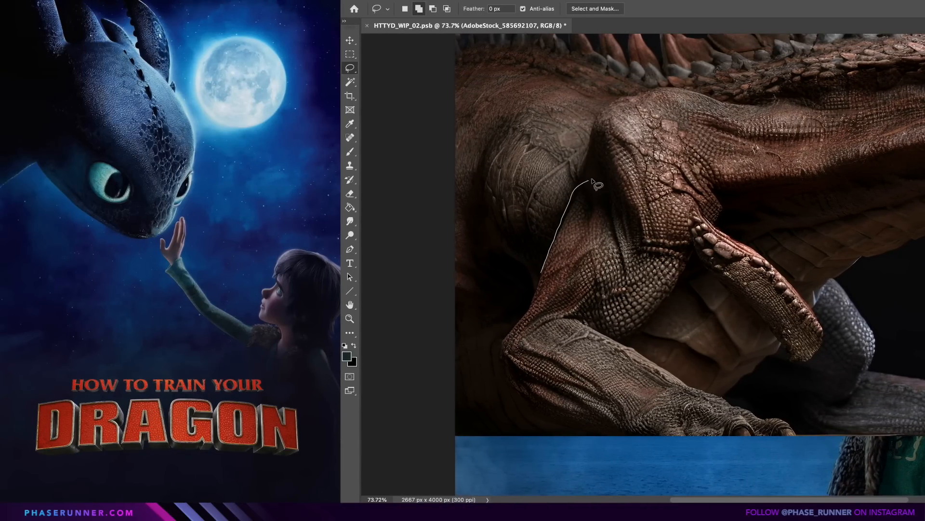
pyautogui.moveTo(597, 185); pyautogui.dragTo(541, 272)
pyautogui.press('super+j')
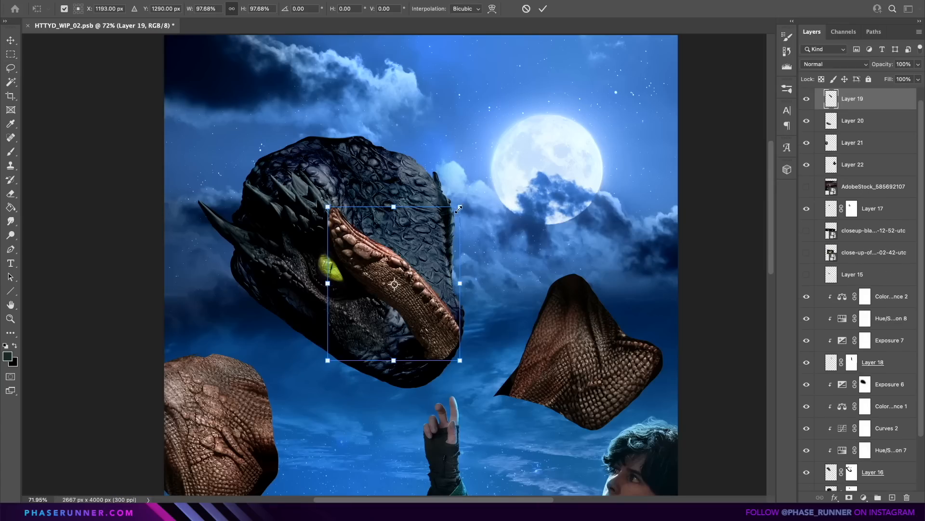
# Place the Layer 19 piece on top of the dragon's head at about 67% scale and darken it with a clipped Curves adjustment.
pyautogui.moveTo(477, 207); pyautogui.dragTo(437, 233)
pyautogui.moveTo(420, 269); pyautogui.dragTo(384, 148)
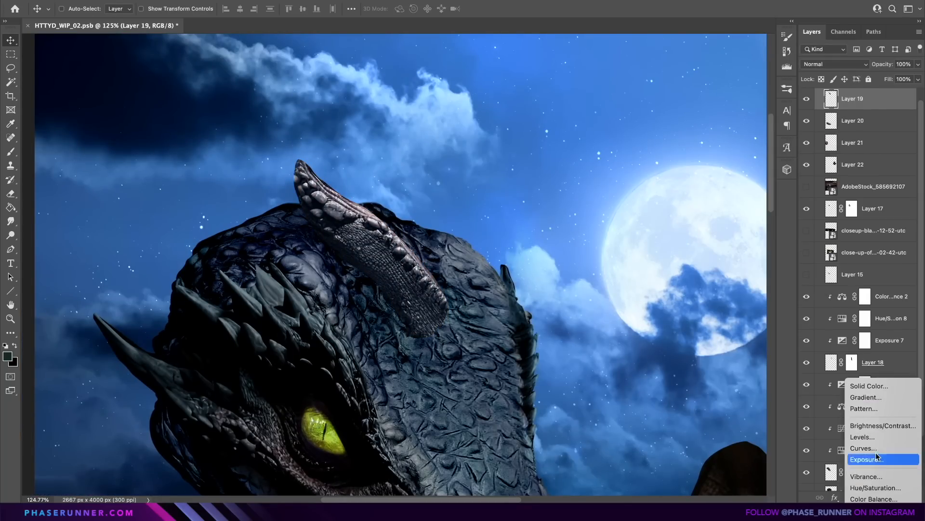
pyautogui.click(848, 451)
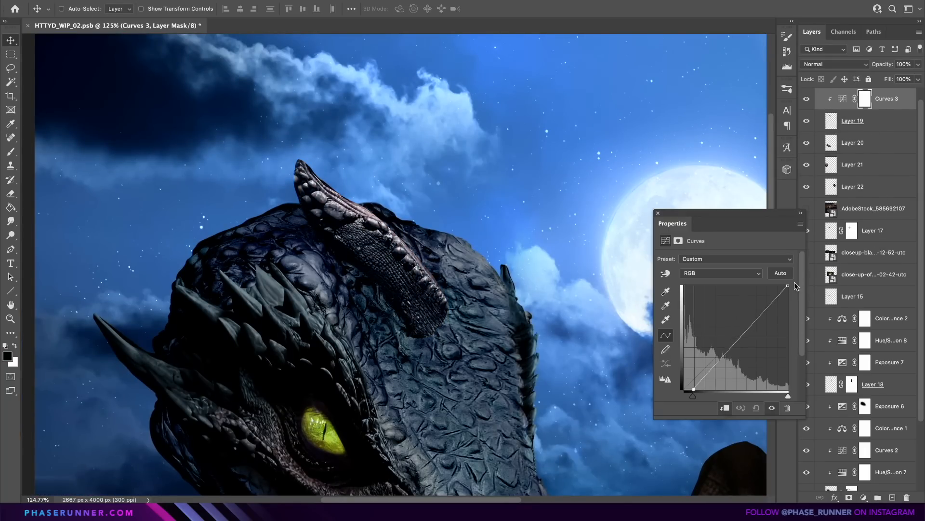
pyautogui.moveTo(789, 285); pyautogui.dragTo(788, 316)
pyautogui.click(658, 213)
# Turn the Layer 19 piece into a small upright horn on the crown of the head and mask its base.
pyautogui.click(868, 120)
pyautogui.press('super+t')
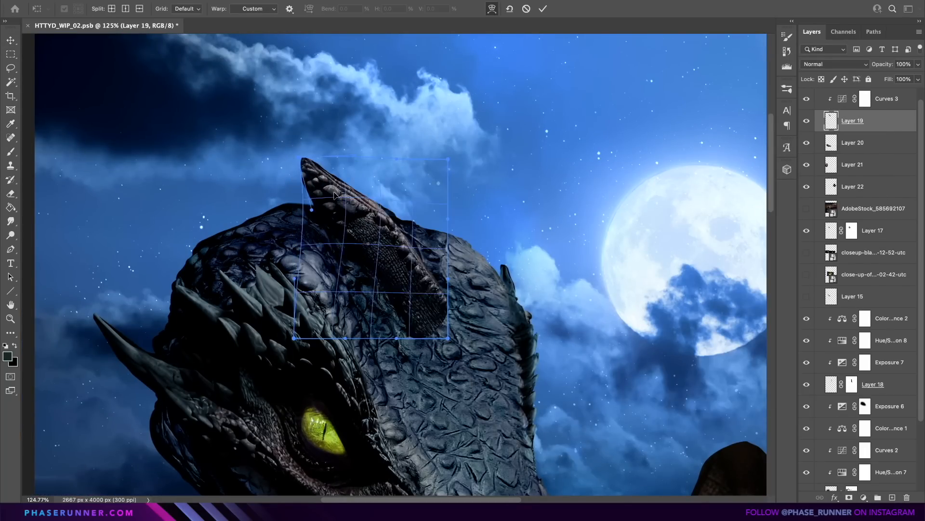
pyautogui.moveTo(305, 170); pyautogui.dragTo(419, 167)
pyautogui.press('Return')
pyautogui.press('super+t')
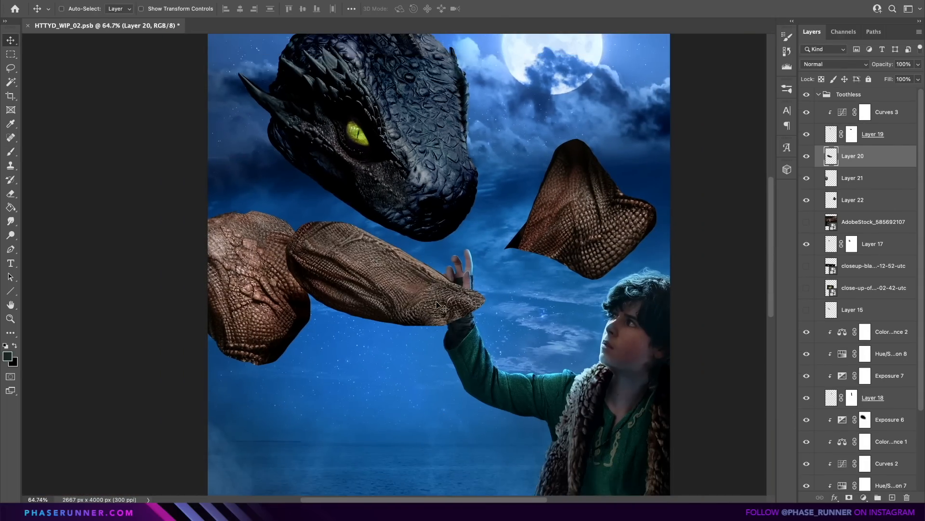
# Match Layer 20 to the black head with clipped Hue/Saturation, Exposure and Color Balance, and warp it into the ear behind the brow spikes.
pyautogui.click(864, 497)
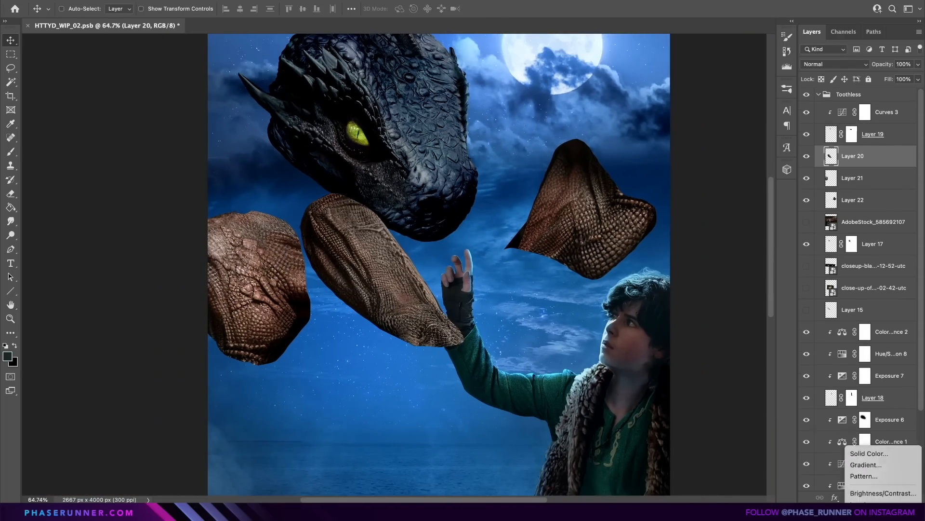
pyautogui.moveTo(711, 318); pyautogui.dragTo(717, 322)
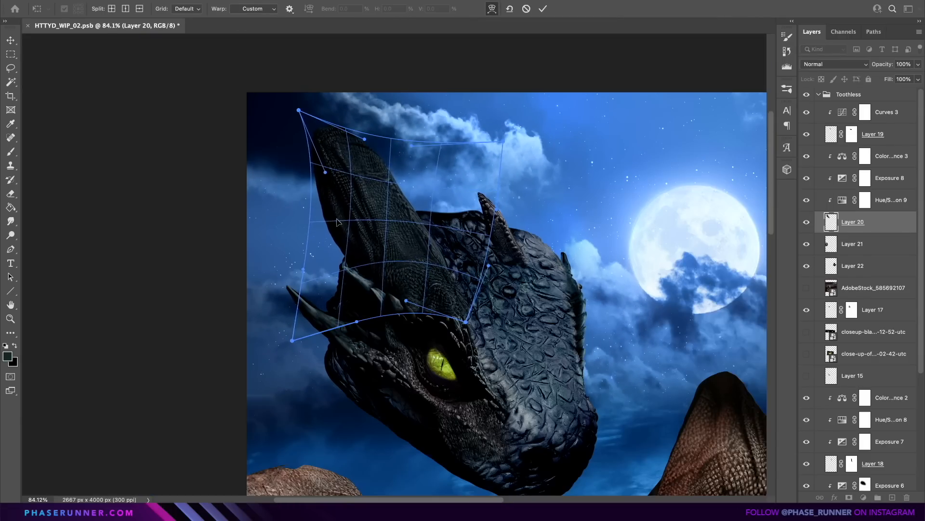
pyautogui.moveTo(302, 114); pyautogui.dragTo(330, 117)
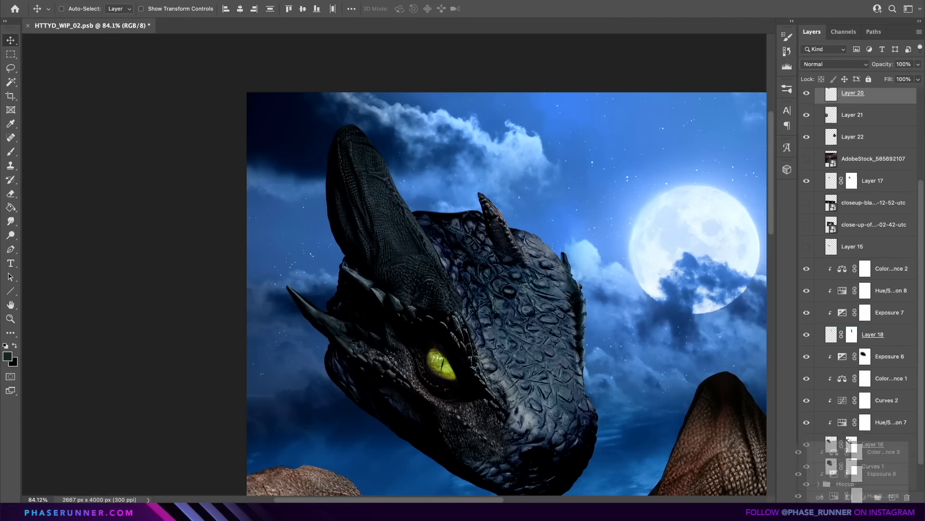
# Match the Layer 22 ear on the moonlit side with clipped Hue/Saturation, Exposure and Color Balance adjustments, and mask its base into the head.
pyautogui.click(863, 497)
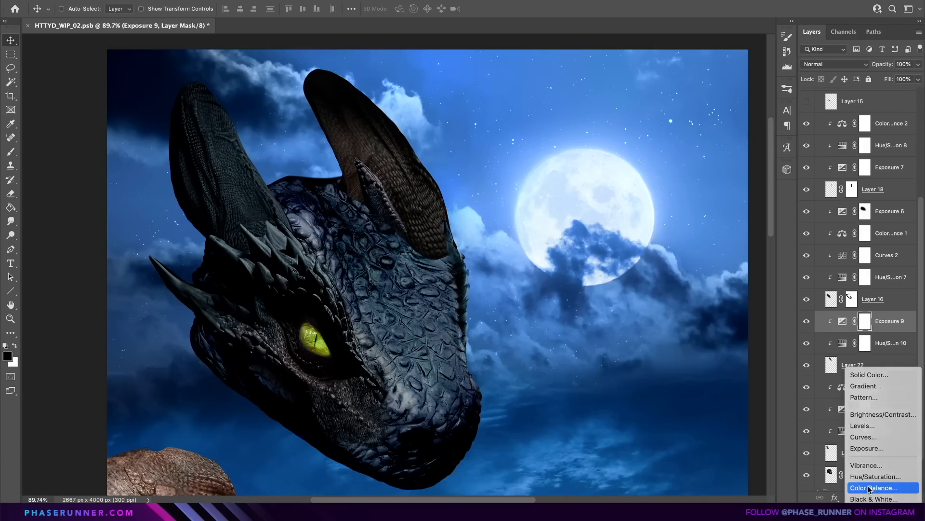
pyautogui.click(869, 488)
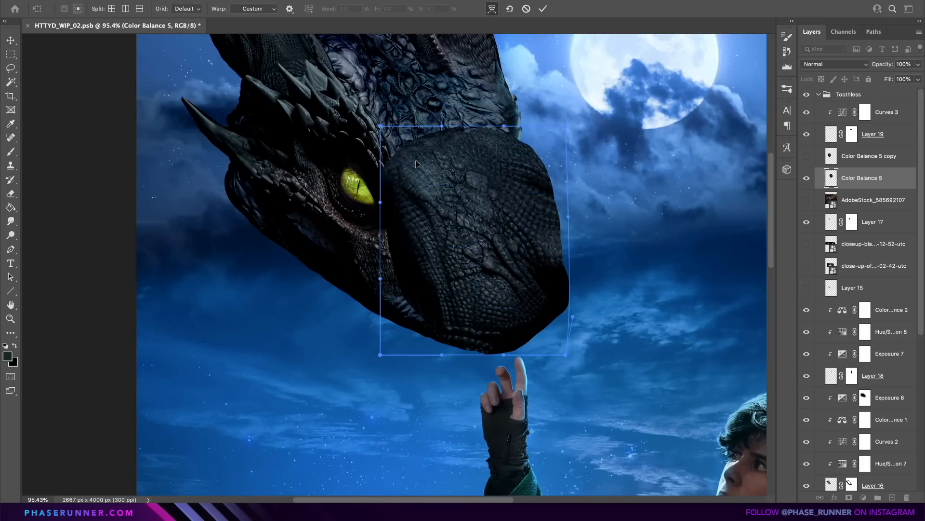
pyautogui.moveTo(415, 226); pyautogui.dragTo(421, 211)
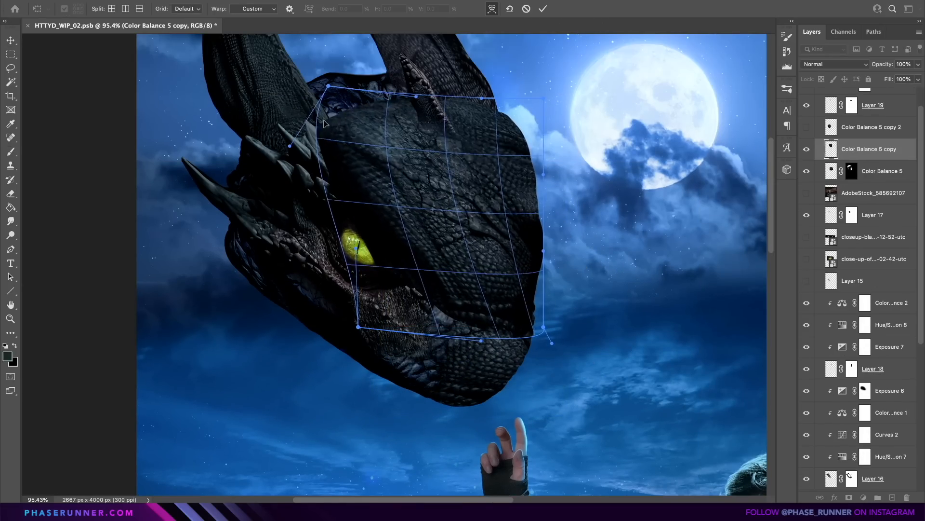
# Warp the scaly skin patch Color Balance 5 copy over the forehead and snout, and mask it away around the eye and brow spikes.
pyautogui.moveTo(338, 270); pyautogui.dragTo(352, 321)
pyautogui.moveTo(602, 337); pyautogui.dragTo(762, 382)
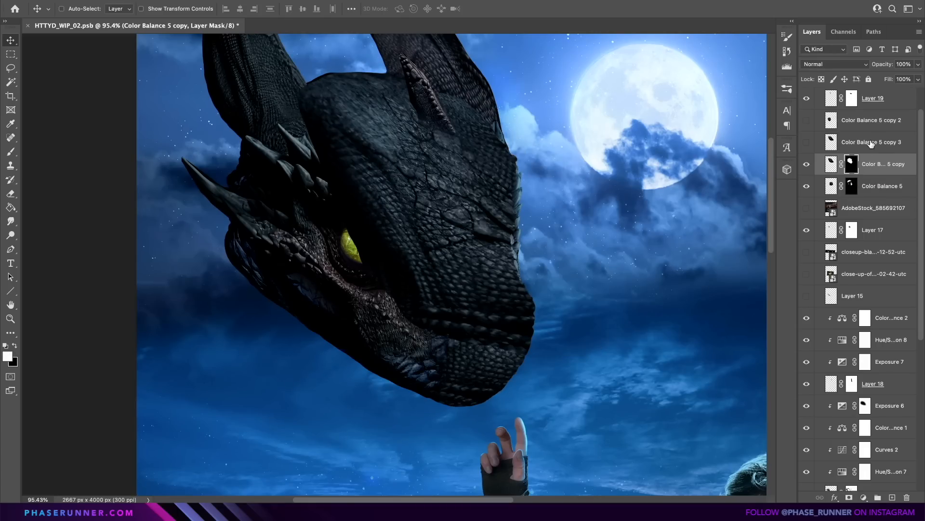
pyautogui.moveTo(377, 57)
pyautogui.mouseDown()
pyautogui.moveTo(620, 362)
pyautogui.moveTo(320, 279)
pyautogui.mouseUp()
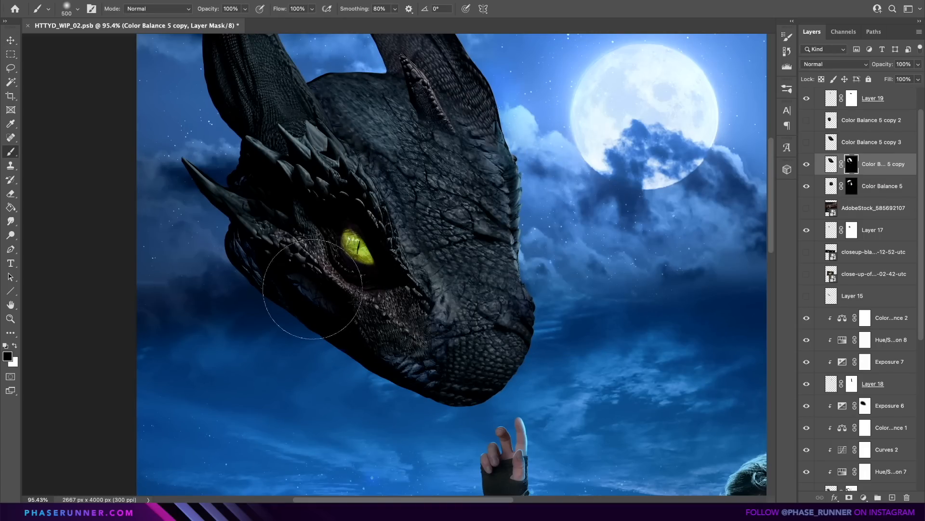
pyautogui.moveTo(322, 219); pyautogui.dragTo(390, 188)
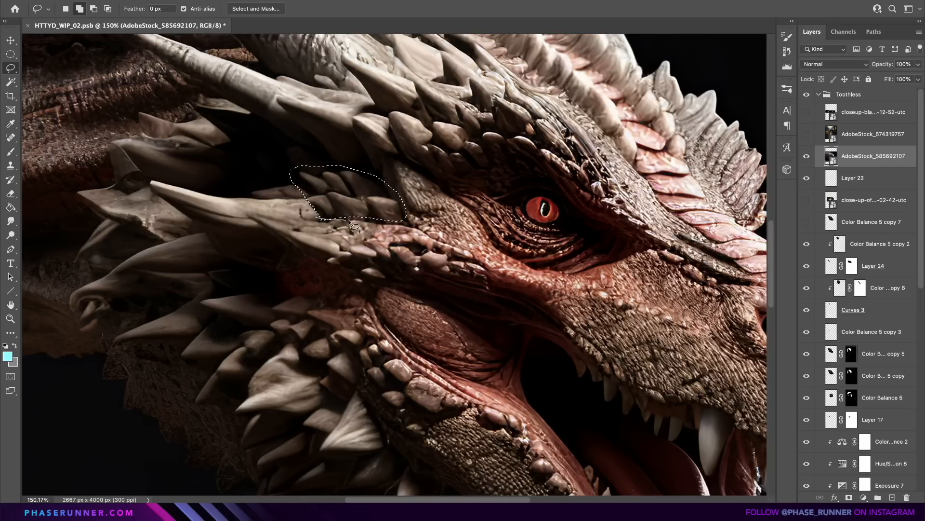
pyautogui.moveTo(349, 221); pyautogui.dragTo(349, 184)
# Copy small spikes from the AdobeStock_585692107 dragon, scatter them over the forehead and darken them with clipped Hue/Saturation and Curves.
pyautogui.scroll(2, 349, 184)
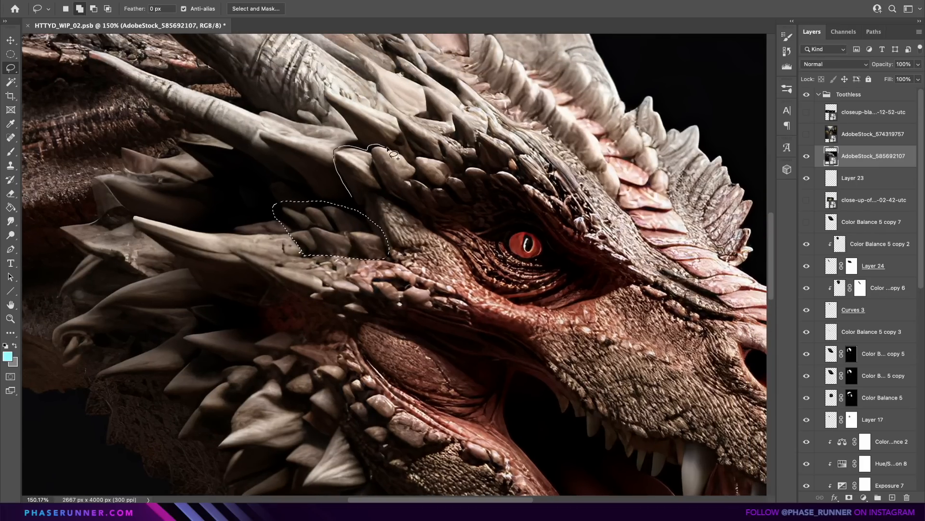
pyautogui.moveTo(394, 209); pyautogui.dragTo(417, 215)
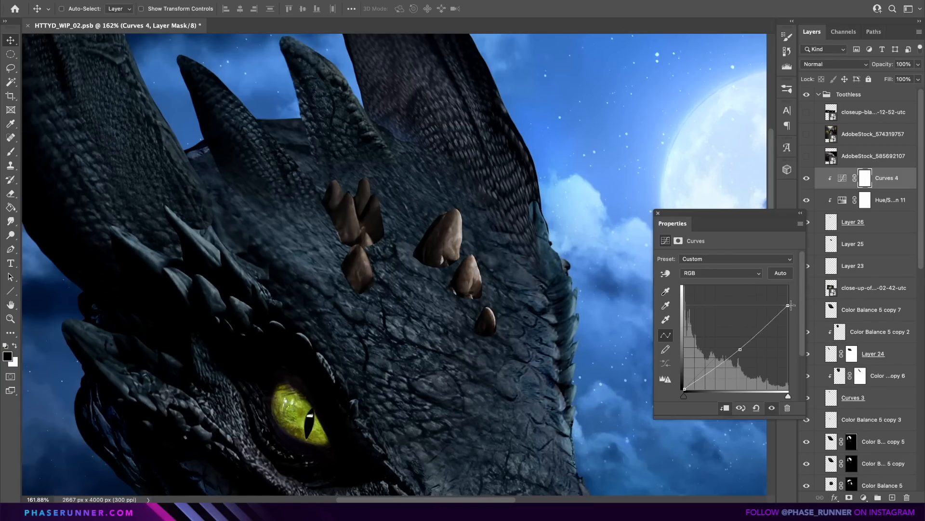
pyautogui.moveTo(745, 349); pyautogui.dragTo(748, 354)
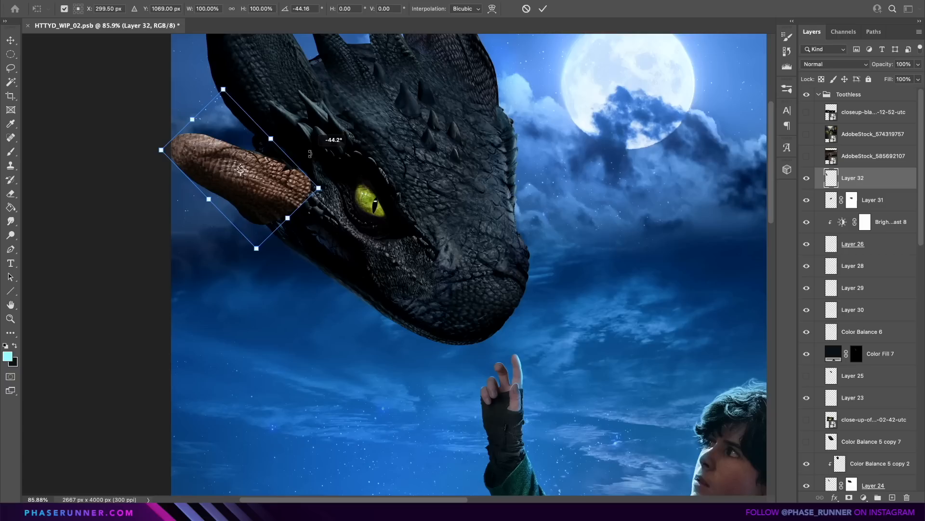
pyautogui.moveTo(319, 188); pyautogui.dragTo(289, 179)
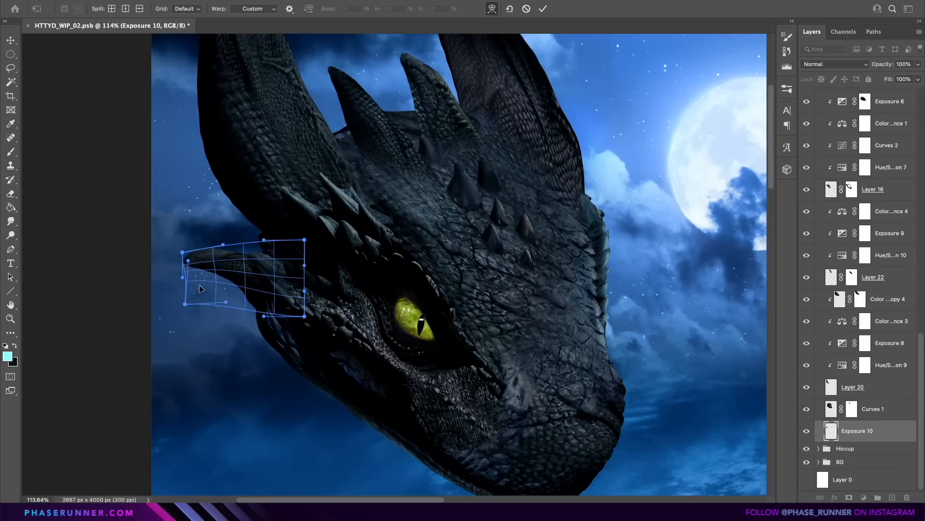
# Warp the spike in the Exposure 10 layer to fit behind the dragon's cheek.
pyautogui.moveTo(206, 254); pyautogui.dragTo(207, 256)
pyautogui.press('Return')
pyautogui.moveTo(258, 291); pyautogui.dragTo(262, 281)
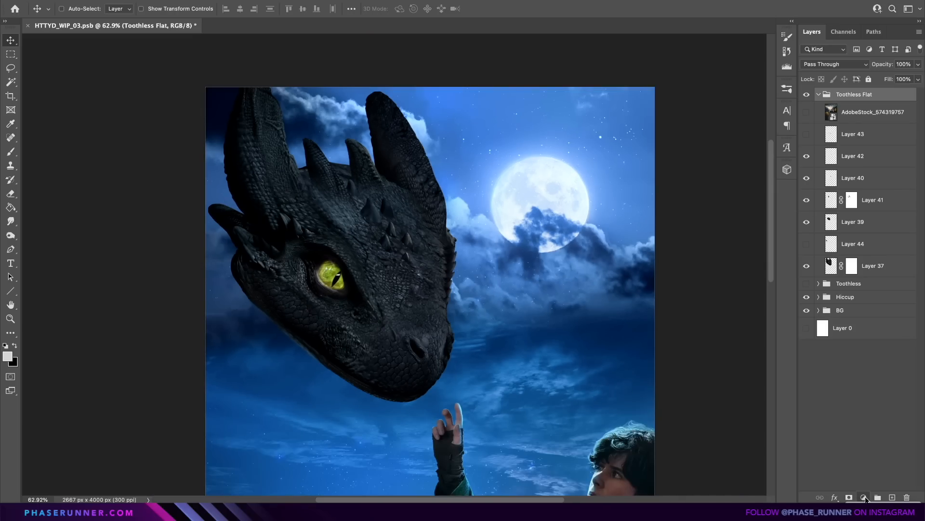
# Clip an Exposure adjustment to the Toothless Flat group with exposure +1.79 and gamma correction 0.83.
pyautogui.click(864, 497)
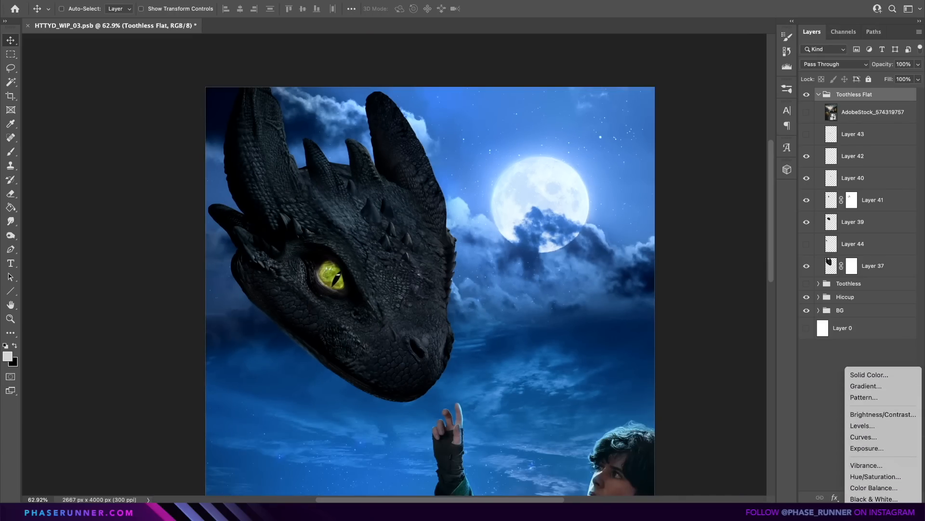
pyautogui.click(867, 448)
pyautogui.moveTo(725, 322); pyautogui.dragTo(735, 328)
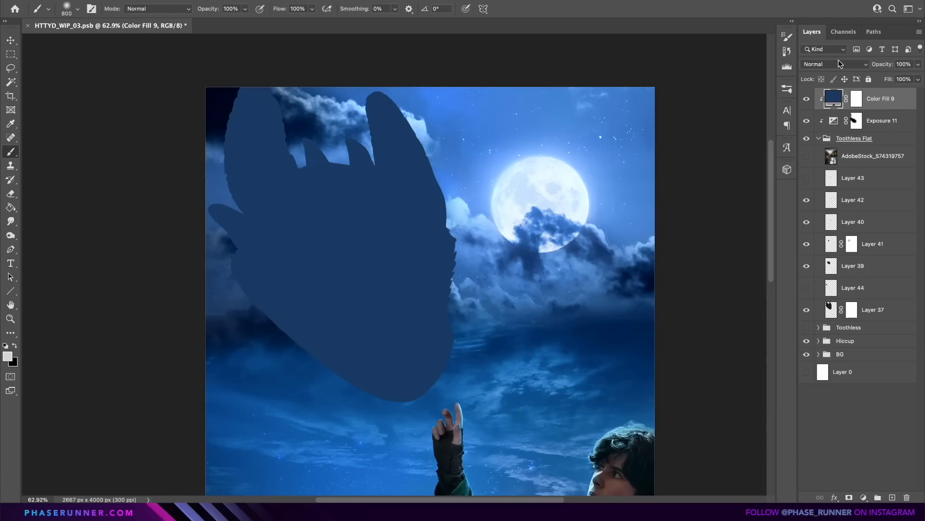
# Set the navy Color Fill 9 over the dragon to Color Dodge and invert its mask.
pyautogui.click(839, 64)
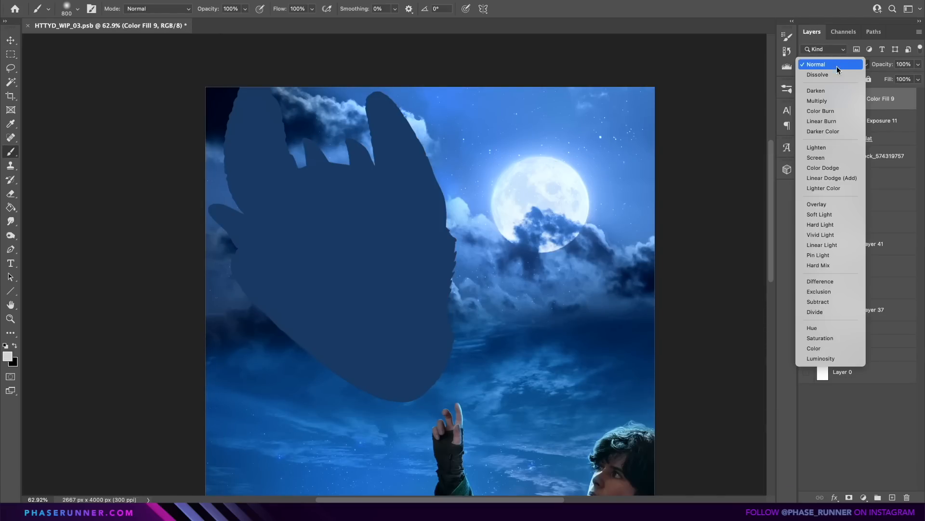
pyautogui.click(826, 168)
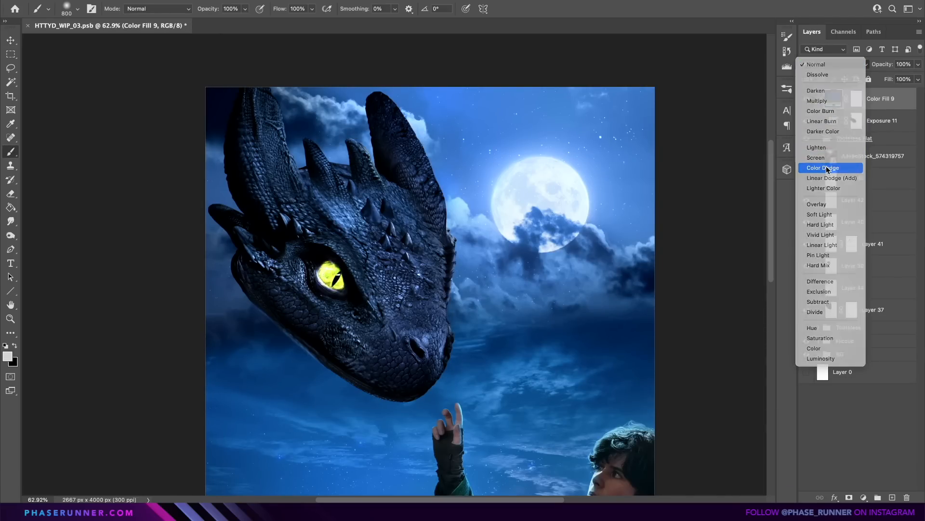
pyautogui.click(854, 99)
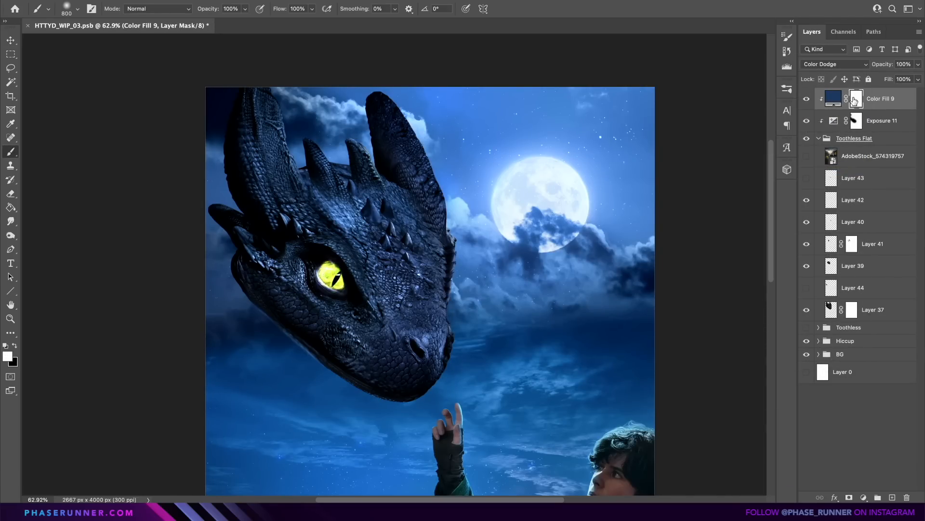
pyautogui.hotkey('ctrl', 'i')
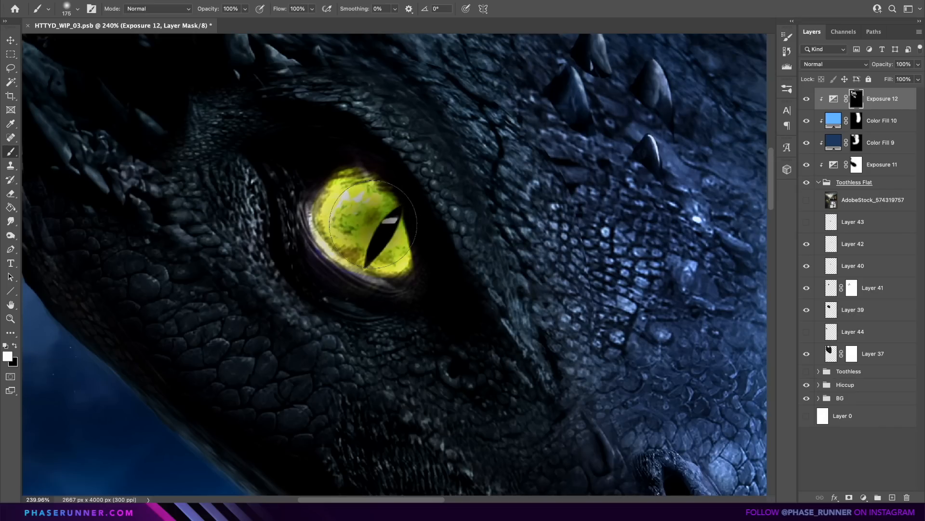
# Paint the masks of the light blue Color Fill 10 and navy Color Fill 9 to shape the dragon's moonlit side.
pyautogui.moveTo(367, 226)
pyautogui.mouseDown()
pyautogui.moveTo(387, 246)
pyautogui.moveTo(352, 212)
pyautogui.moveTo(359, 207)
pyautogui.moveTo(385, 244)
pyautogui.mouseUp()
pyautogui.hotkey('ctrl', 'shift', 'z')
pyautogui.click(856, 164)
pyautogui.press('x')
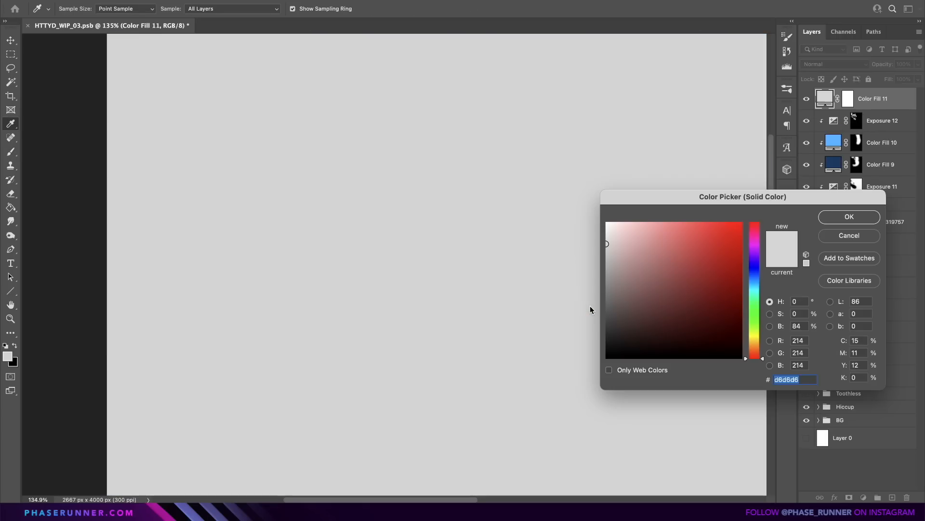
# Make Color Fill 11 green, set its blend mode to Screen and clip it to the dragon.
pyautogui.moveTo(754, 321); pyautogui.dragTo(755, 297)
pyautogui.click(710, 294)
pyautogui.click(850, 217)
pyautogui.click(837, 63)
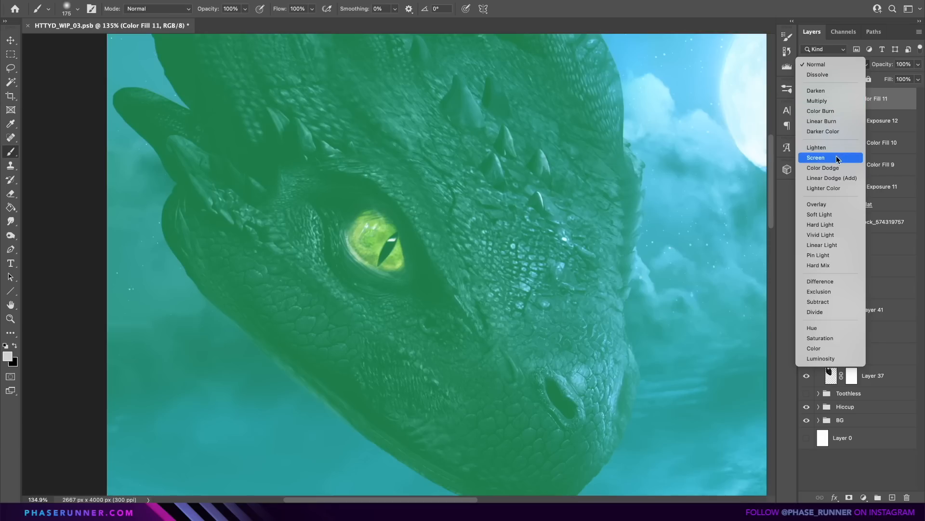
pyautogui.click(838, 158)
pyautogui.keyDown('alt'); pyautogui.click(832, 110); pyautogui.keyUp('alt')
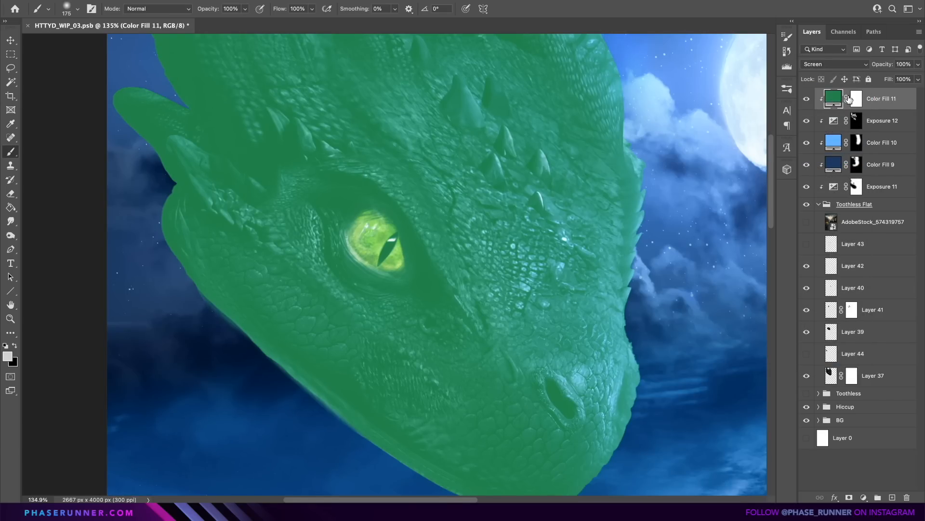
# Invert the mask of Color Fill 11 and paint a green glow over the dragon's eye with a 300 px brush.
pyautogui.click(855, 102)
pyautogui.hotkey('ctrl', 'i')
pyautogui.press(']')
pyautogui.press(']')
pyautogui.press(']')
pyautogui.click(378, 240)
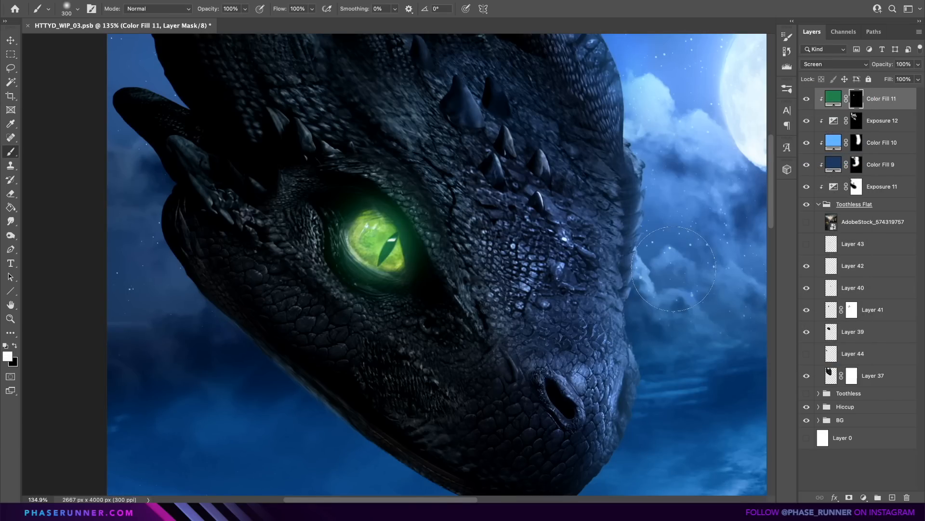
# Change Color Fill 11 to a very dark green and widen the glow around the eye with a 500 px brush.
pyautogui.doubleClick(837, 101)
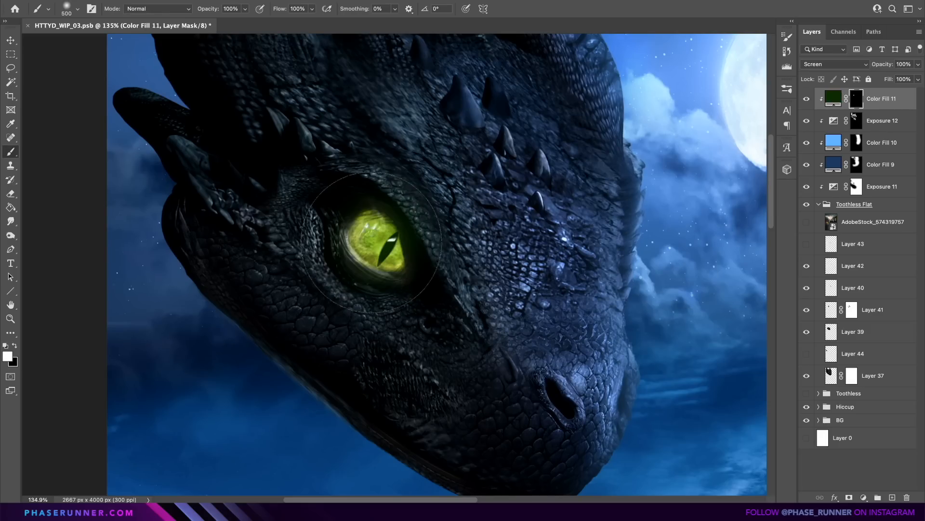
pyautogui.press(']')
pyautogui.press(']')
pyautogui.click(372, 242)
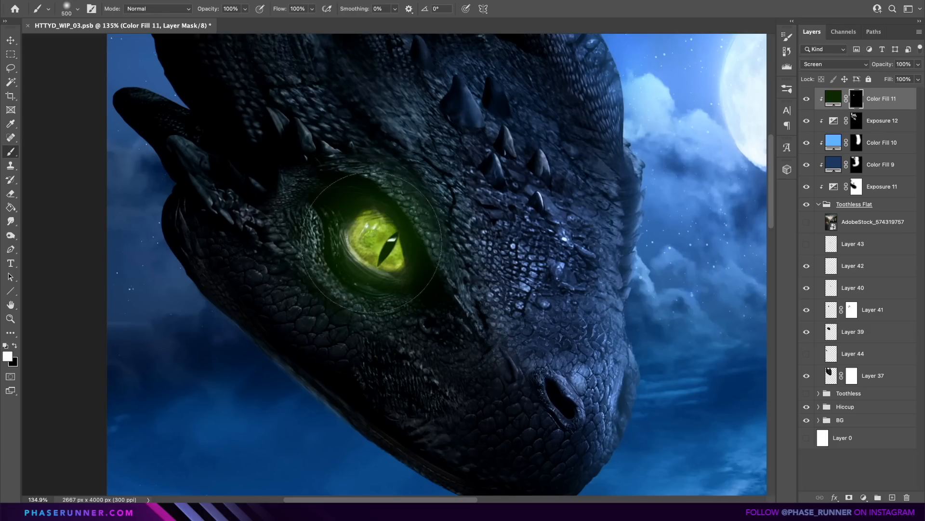
pyautogui.press('x')
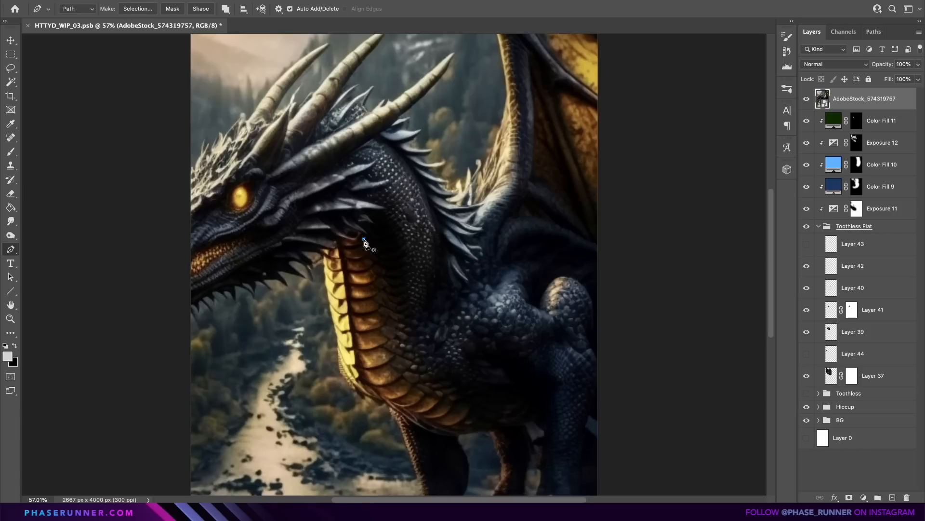
# Cut out the neck of the AdobeStock_574319757 dragon along a pen path onto its own layer and delete the stock photo layer.
pyautogui.click(515, 390)
pyautogui.click(513, 335)
pyautogui.click(498, 241)
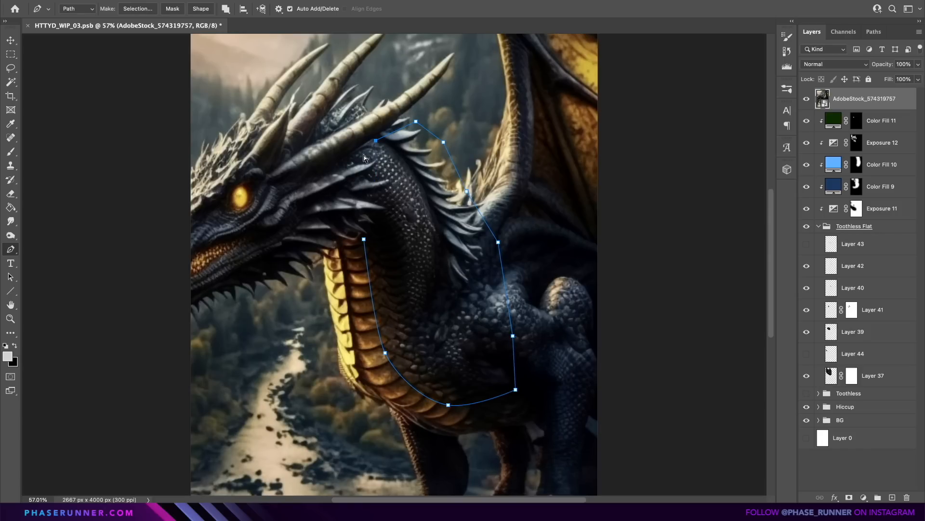
pyautogui.click(15, 55)
pyautogui.rightClick(860, 119)
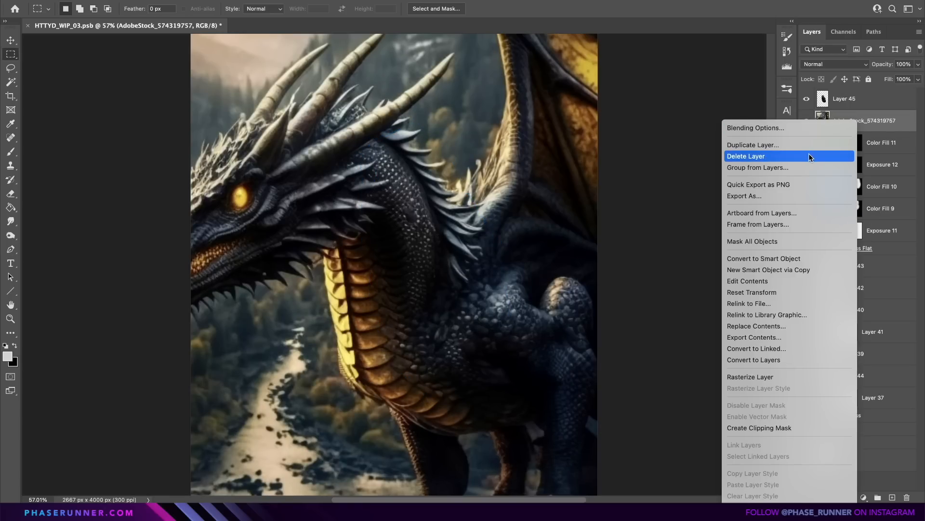
pyautogui.click(809, 156)
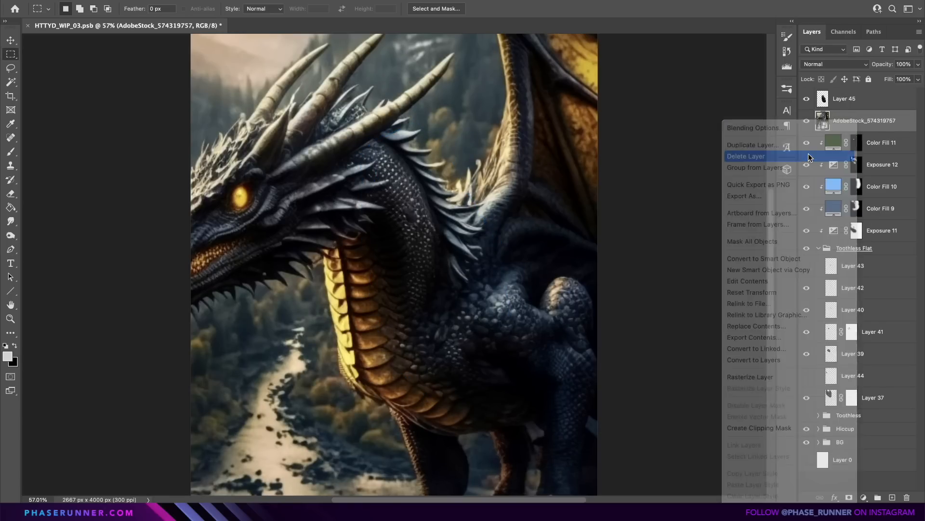
# Place the cut-out dragon neck, Layer 45, beneath the Toothless Flat group and warp it into position behind the dragon's head.
pyautogui.click(874, 104)
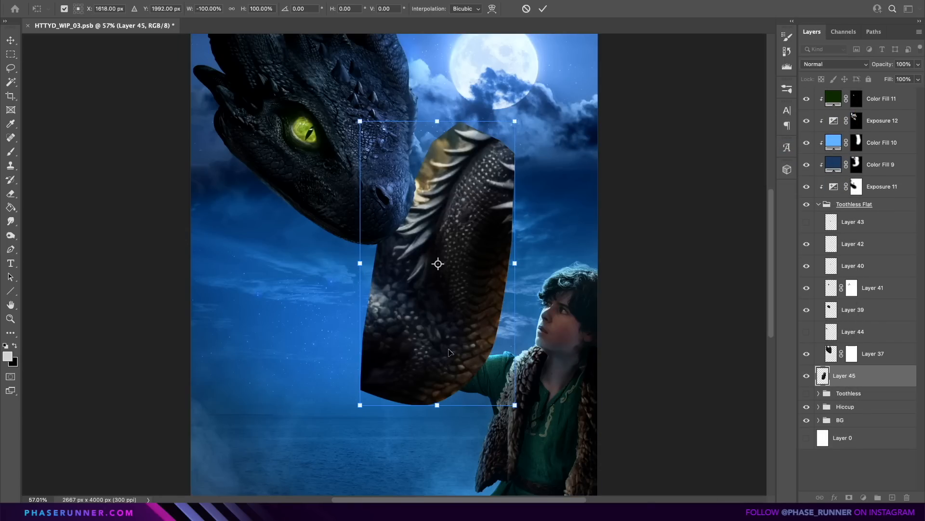
pyautogui.moveTo(477, 349); pyautogui.dragTo(226, 325)
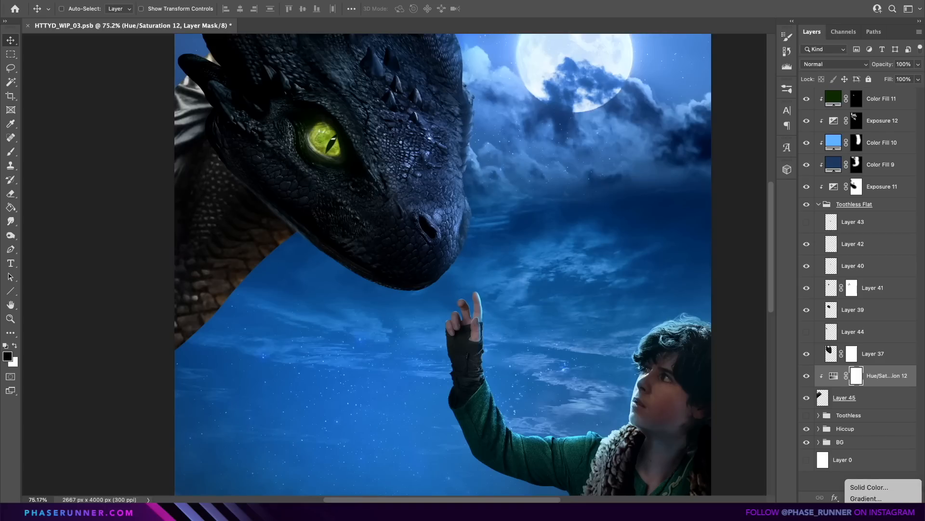
# Clip a Brightness/Contrast adjustment to the neck layer and darken the neck to match the dragon's head.
pyautogui.click(864, 497)
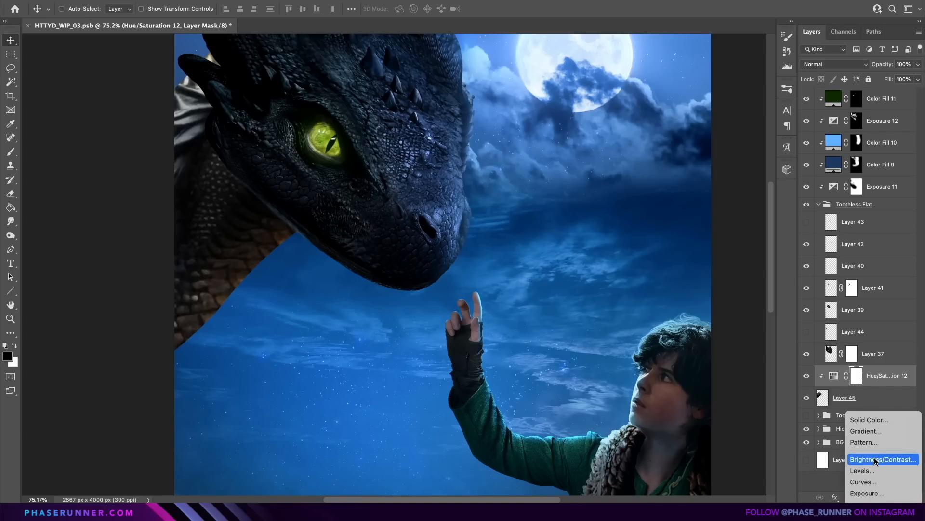
pyautogui.click(876, 460)
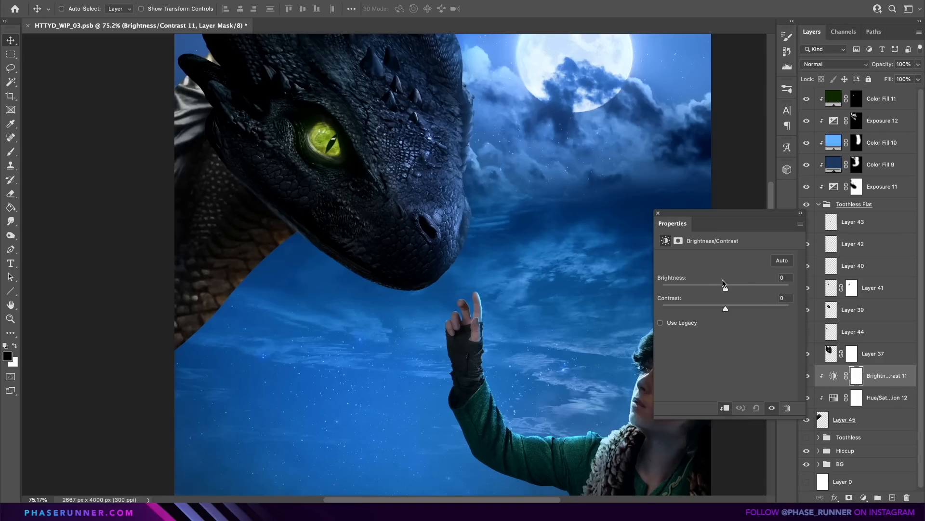
pyautogui.moveTo(724, 285); pyautogui.dragTo(747, 309)
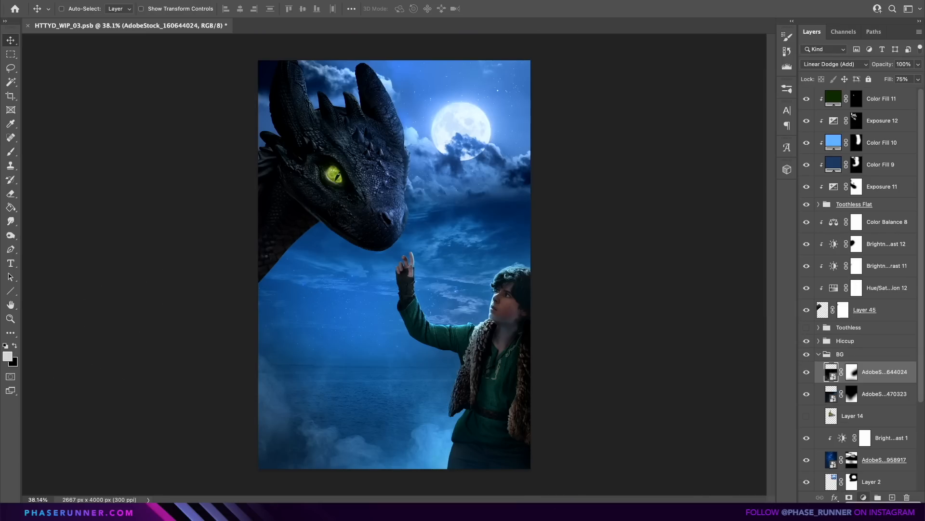
# Add a Brightness/Contrast adjustment above AdobeStock_160644024 in the BG group and darken the whole background.
pyautogui.click(864, 497)
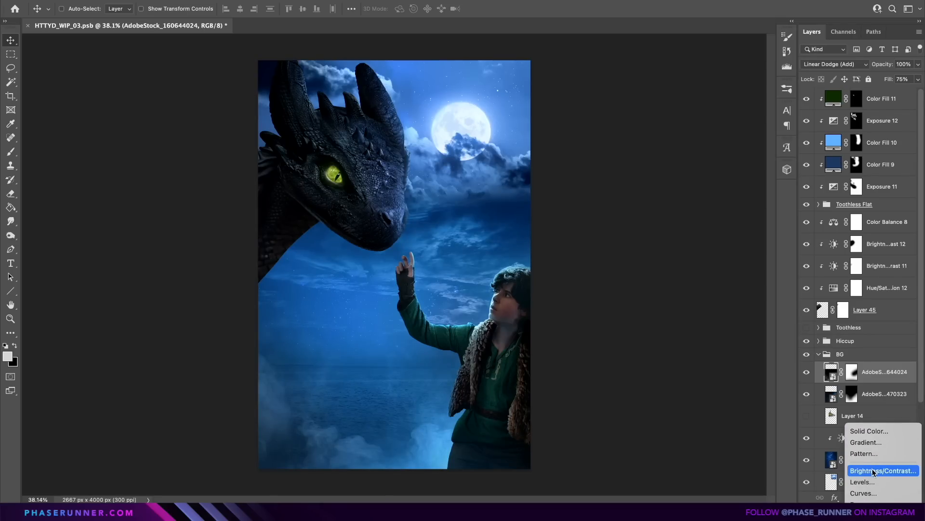
pyautogui.click(861, 470)
pyautogui.moveTo(718, 290); pyautogui.dragTo(774, 308)
pyautogui.click(658, 213)
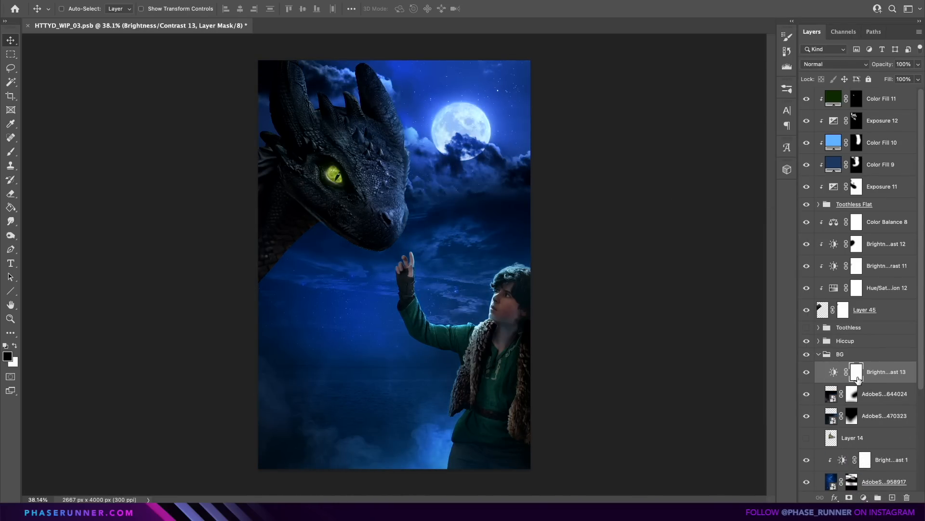
# Invert the mask of Brightness/Contrast 13 and paint a darkening vignette around the poster's edges with a soft 2500 px brush.
pyautogui.hotkey('ctrl', 'i')
pyautogui.press('b')
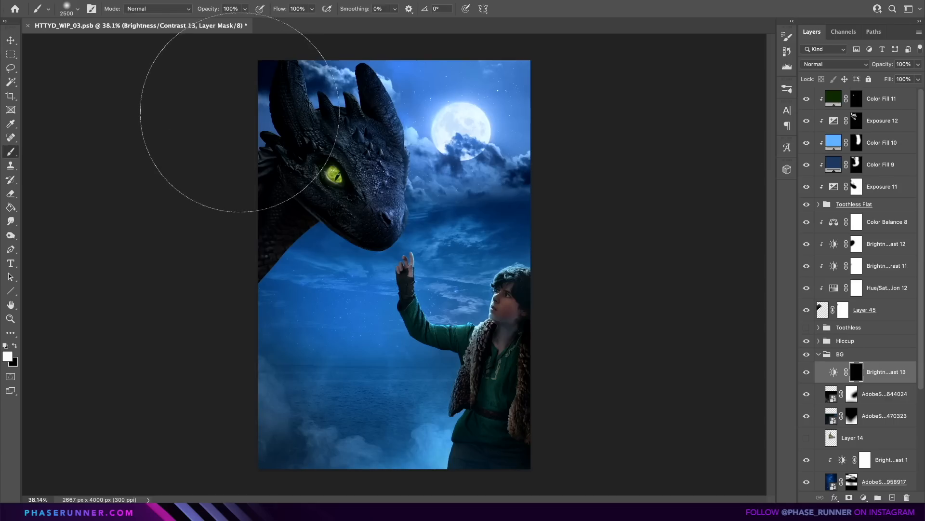
pyautogui.scroll(-2, 280, 47)
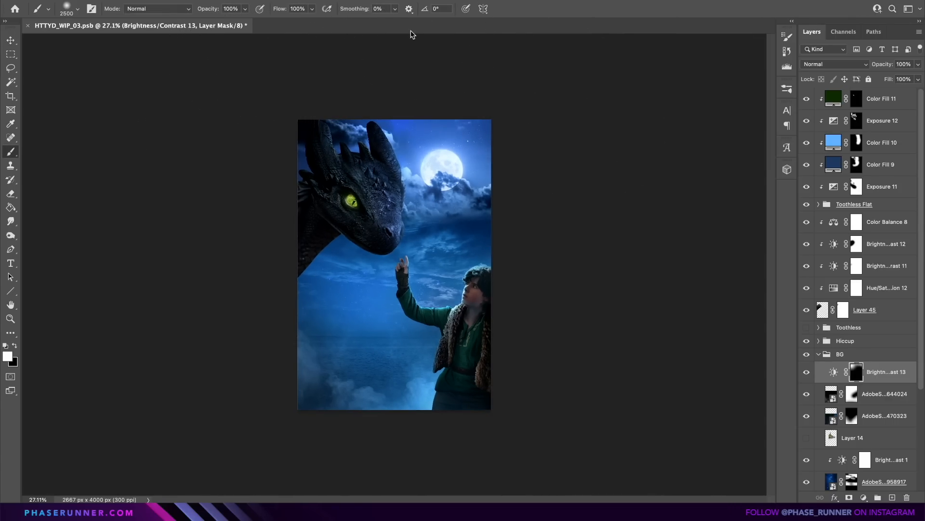
pyautogui.press(']')
pyautogui.press(']')
pyautogui.press(']')
pyautogui.press(']')
pyautogui.press(']')
pyautogui.press(']')
pyautogui.press(']')
pyautogui.press(']')
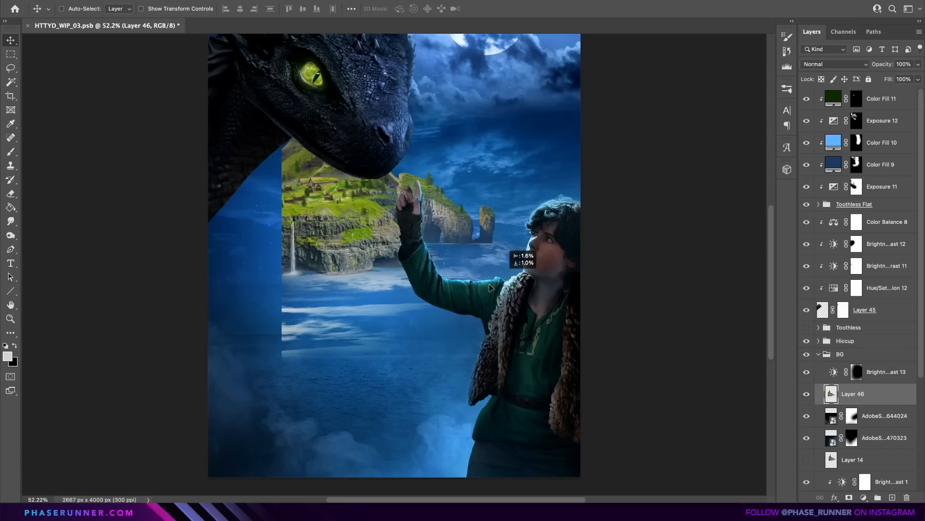
# Bring the rocky island from the second document into the poster's sea and fade it with clipped Levels, raising output black to 17 and lowering output white.
pyautogui.moveTo(501, 272); pyautogui.dragTo(432, 371)
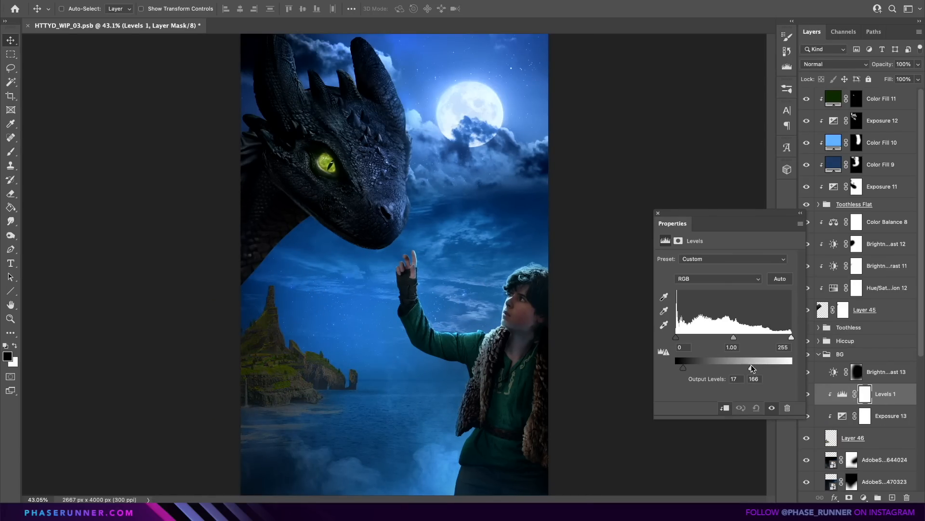
pyautogui.moveTo(750, 365); pyautogui.dragTo(755, 365)
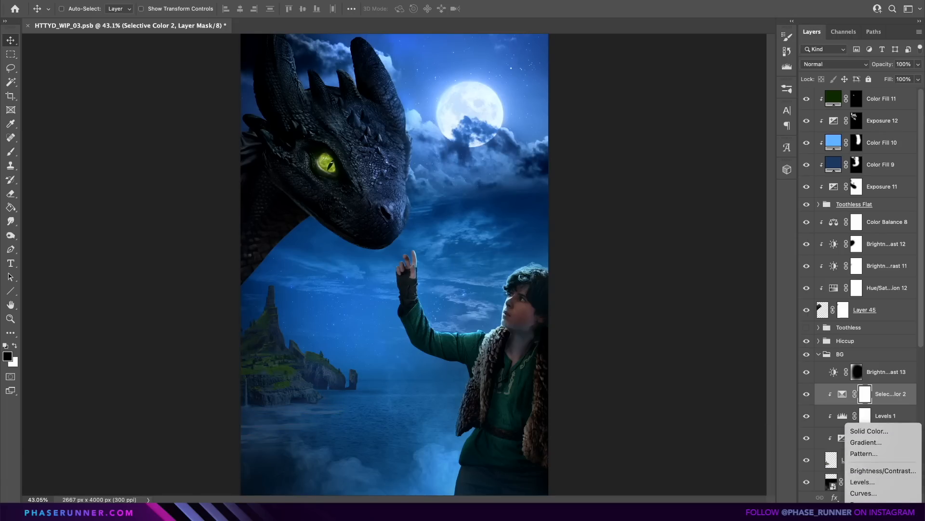
# Clip a dark blue #122c3f solid color fill to the island above Selective Color 2.
pyautogui.click(848, 428)
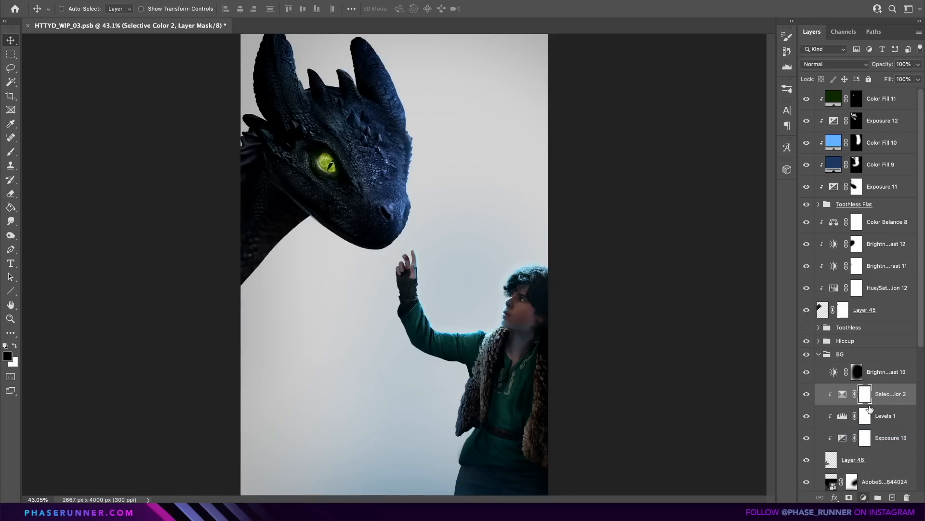
pyautogui.press('Return')
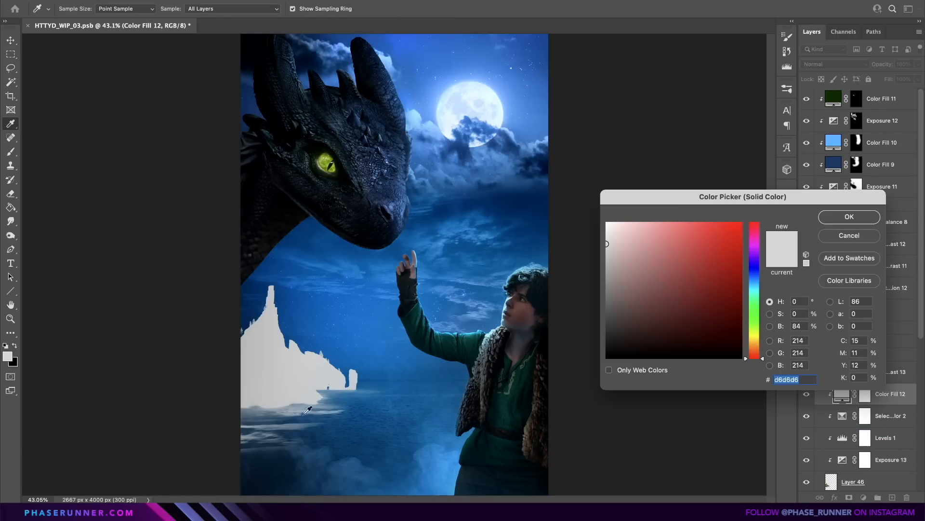
pyautogui.click(705, 320)
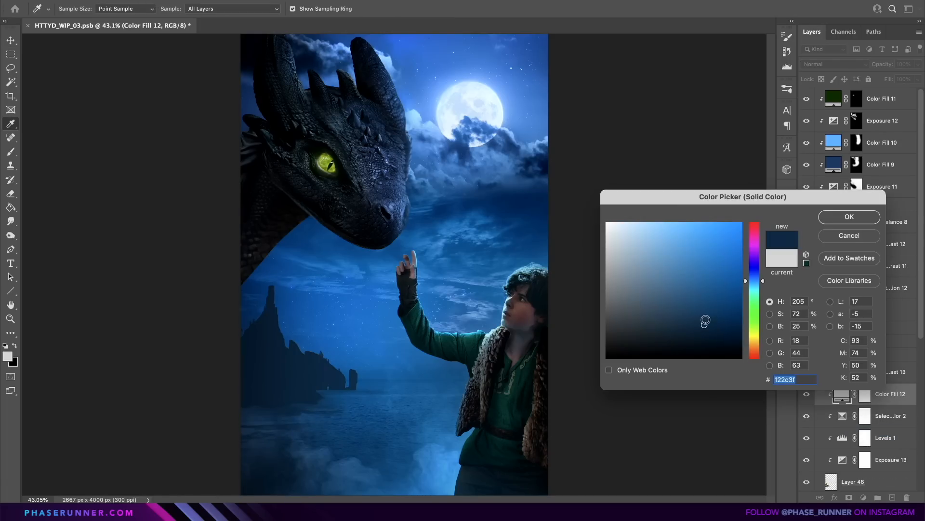
pyautogui.click(840, 222)
# Invert the mask of Color Fill 12 and paint a blue haze over parts of the island with a large soft brush.
pyautogui.click(865, 393)
pyautogui.press('x')
pyautogui.press('super+i')
pyautogui.press('b')
pyautogui.moveTo(186, 299)
pyautogui.mouseDown()
pyautogui.moveTo(183, 400)
pyautogui.moveTo(277, 481)
pyautogui.moveTo(314, 477)
pyautogui.mouseUp()
pyautogui.press('x')
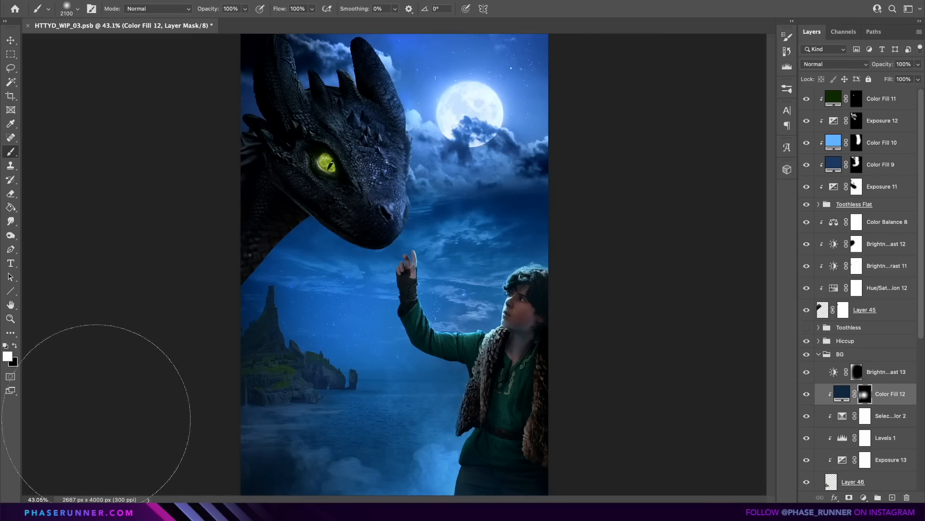
pyautogui.moveTo(304, 263); pyautogui.dragTo(330, 313)
pyautogui.press('v')
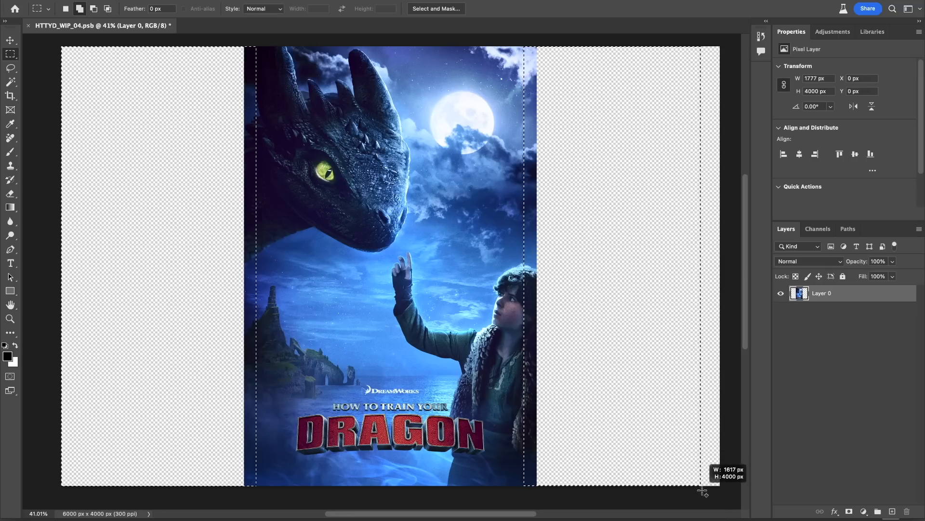
# Select the empty canvas on both sides of the poster with a slight overlap and extend the image using Generative Fill without a prompt.
pyautogui.moveTo(709, 476); pyautogui.dragTo(722, 488)
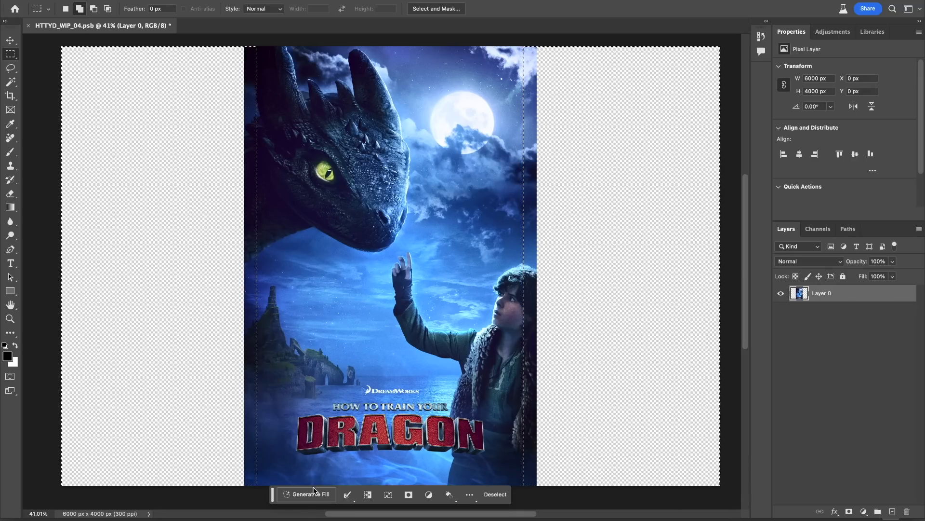
pyautogui.click(309, 495)
pyautogui.click(460, 498)
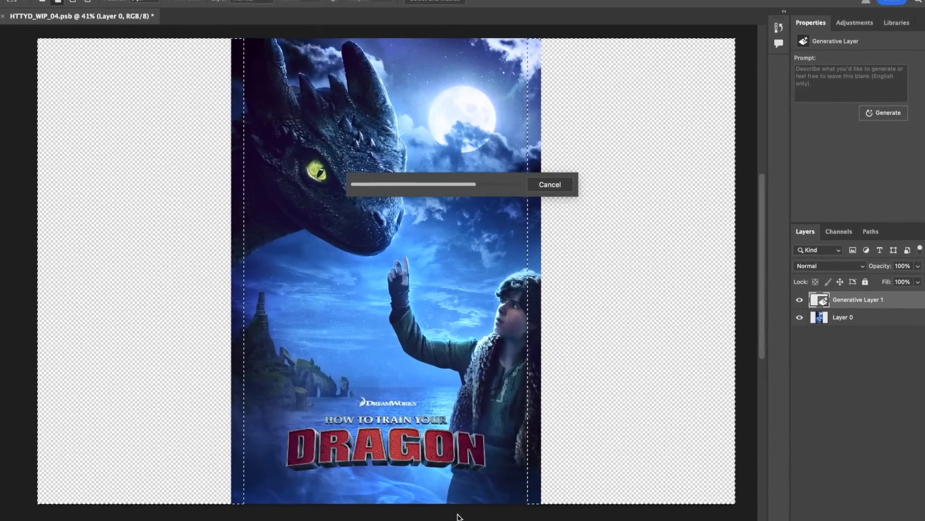